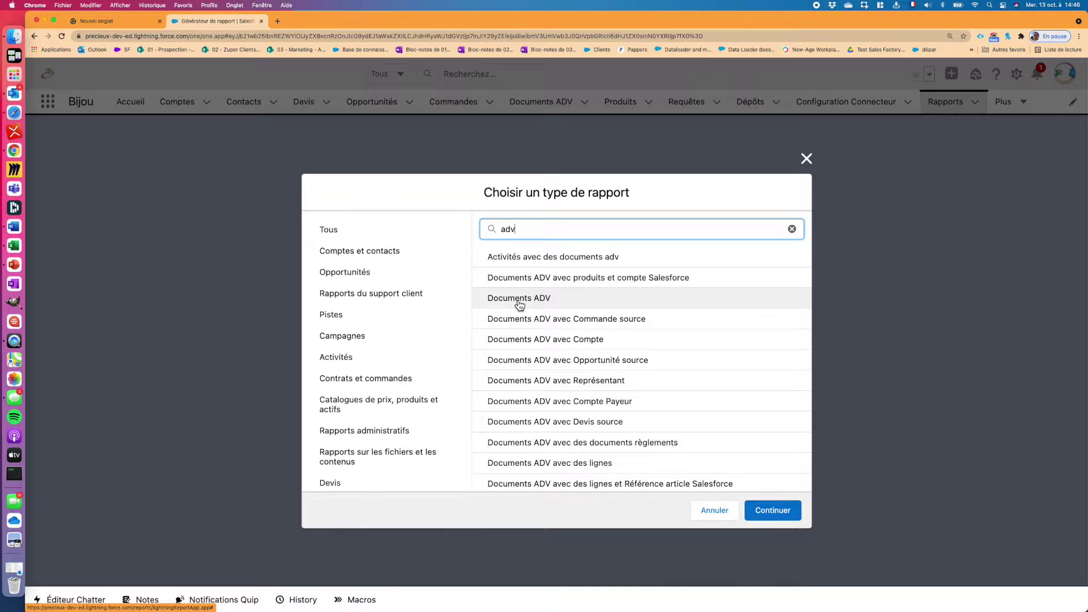
Choose Documents ADV avec Compte as the report type and continue to the report builder
{"action": "left_click", "coordinate": [529, 342]}
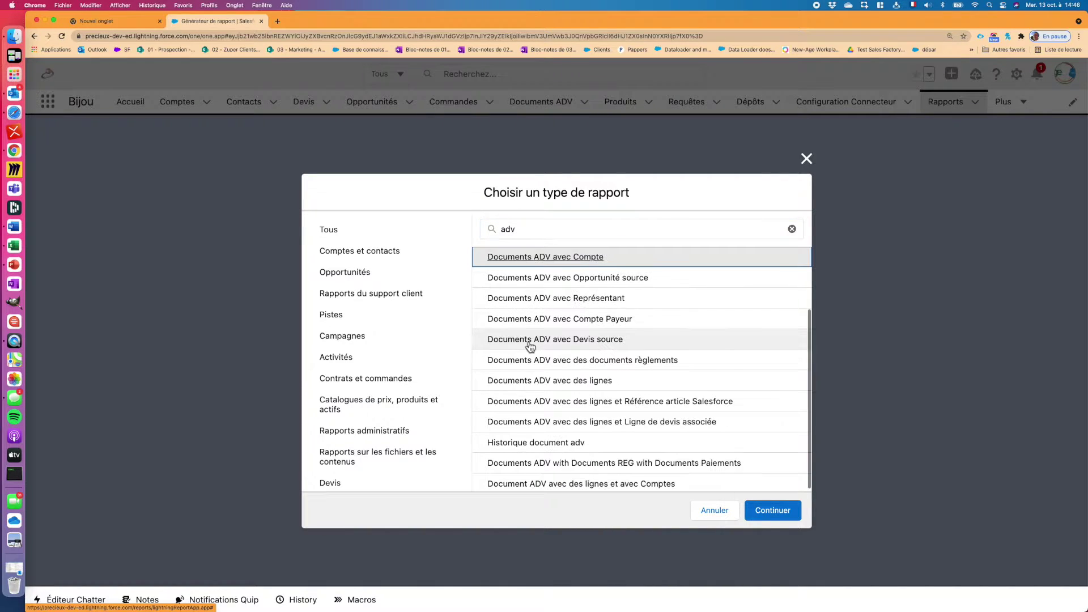
{"action": "left_click", "coordinate": [772, 510]}
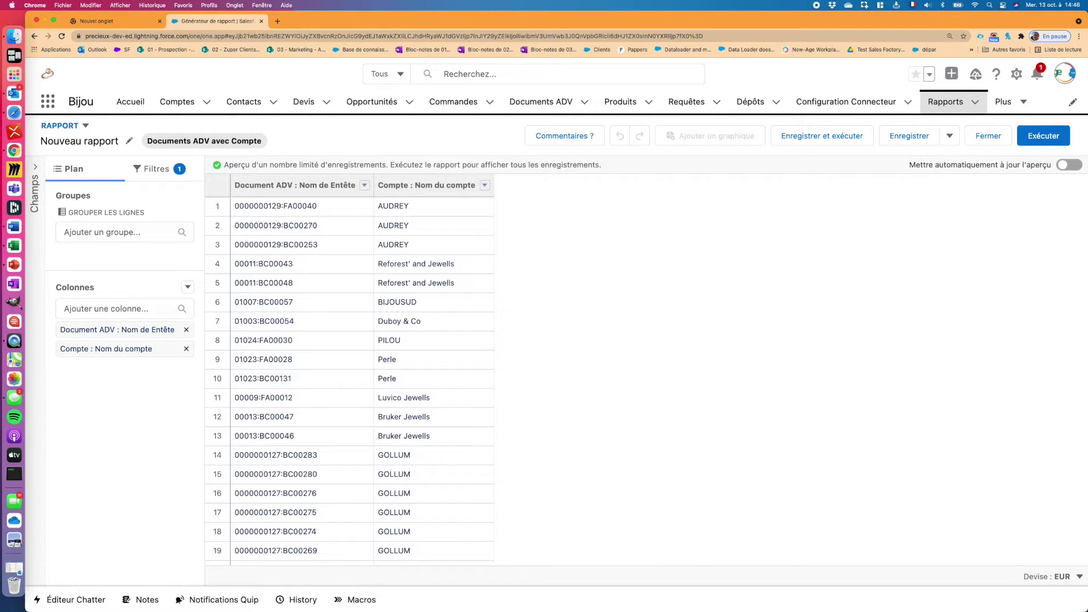
Switch to the PowerPoint presentation and review the data model slides listing the fields for Document ADV and Lignes
{"action": "left_click_drag", "start_coordinate": [697, 611], "coordinate": [680, 130]}
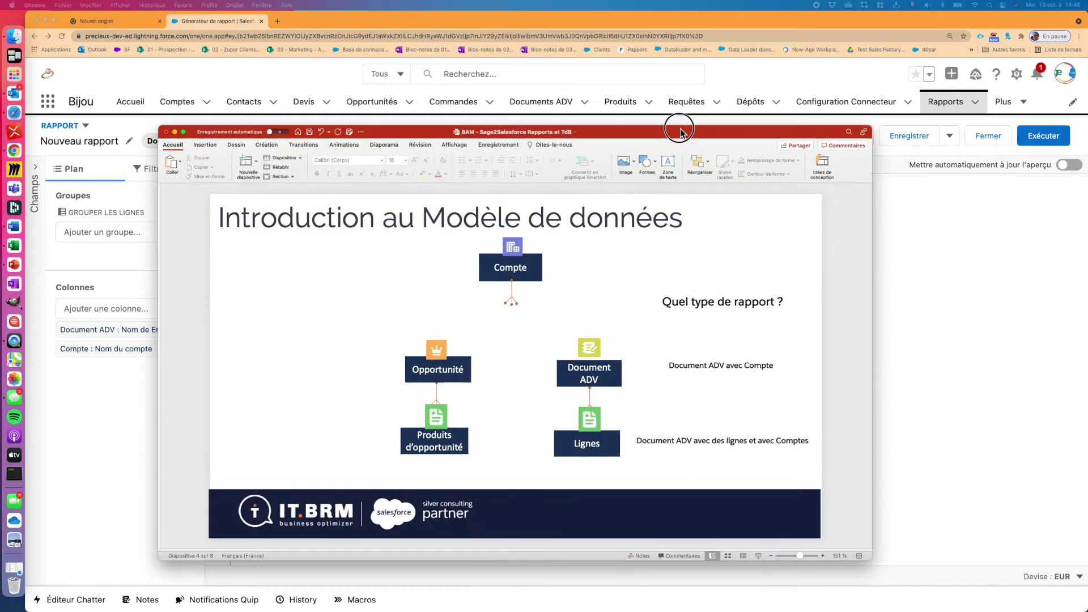
{"action": "left_click", "coordinate": [681, 131]}
{"action": "double_click", "coordinate": [681, 131]}
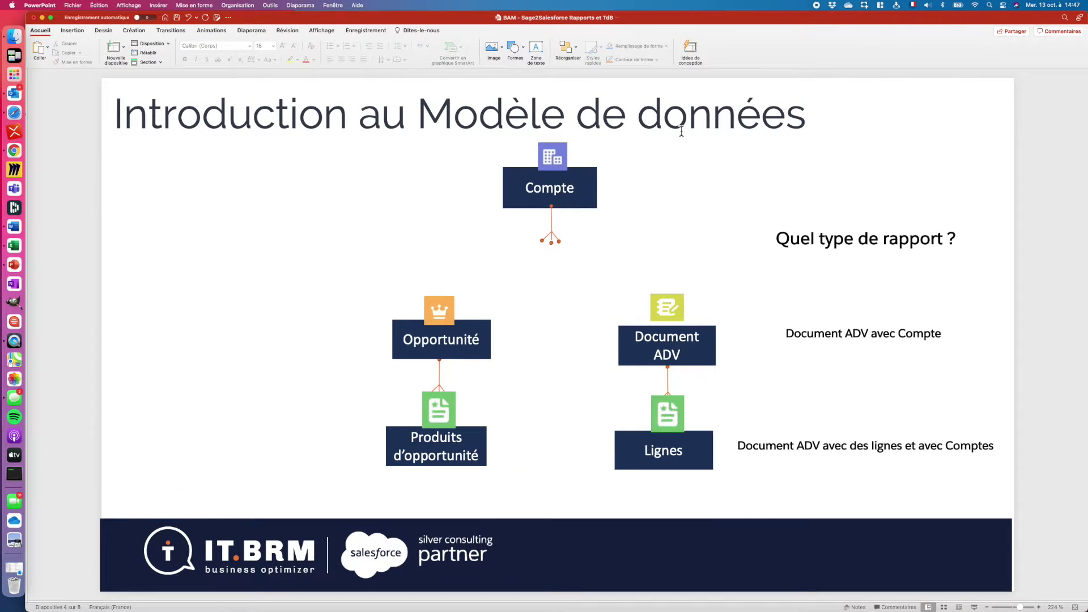
{"action": "key", "text": "Down"}
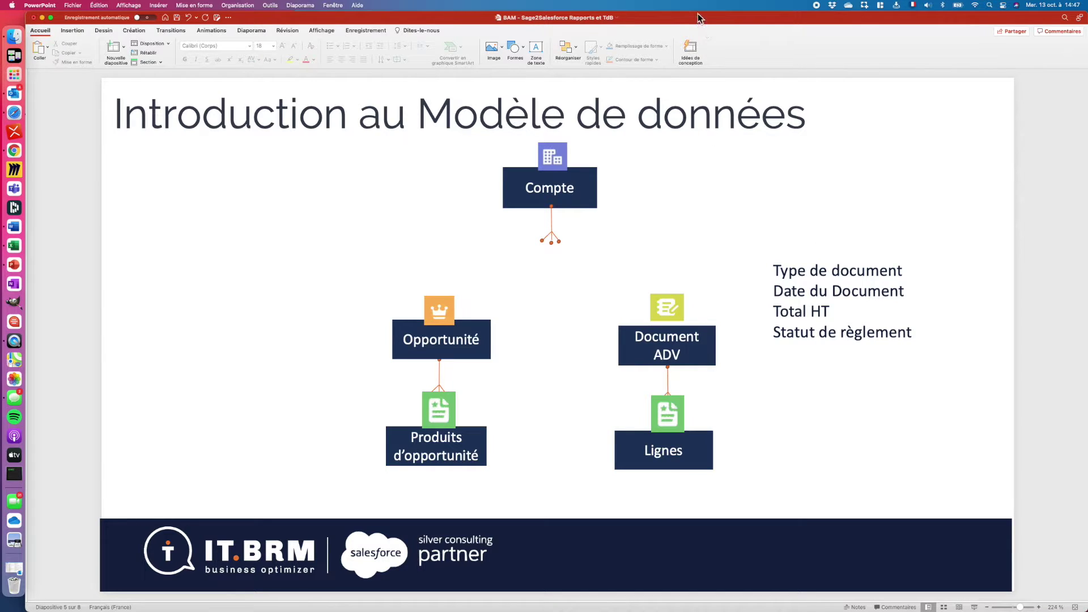
{"action": "left_click_drag", "start_coordinate": [698, 14], "coordinate": [679, 611]}
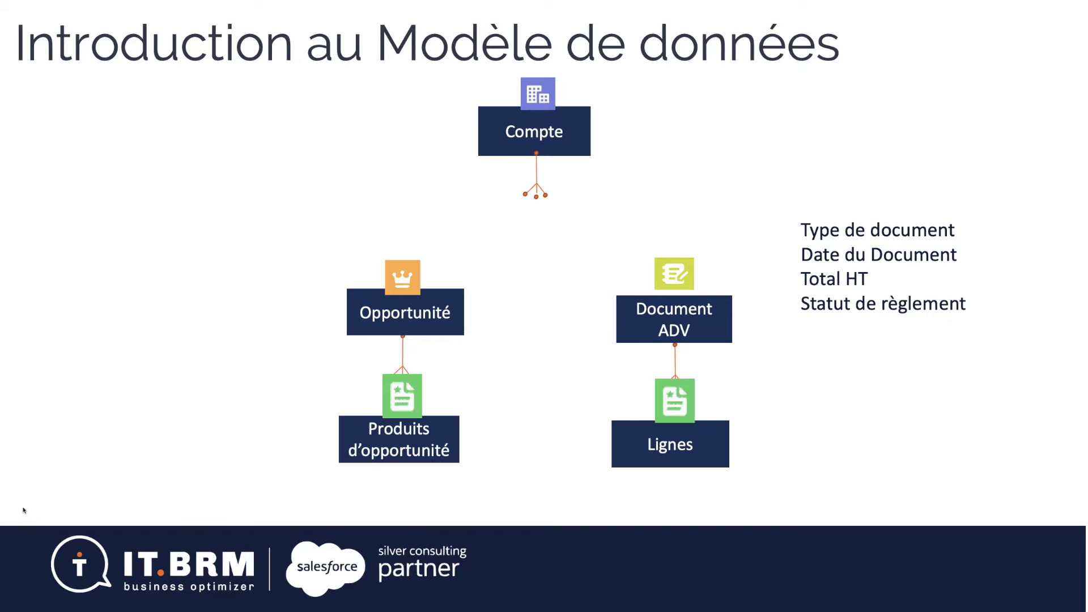
{"action": "left_click", "coordinate": [622, 128]}
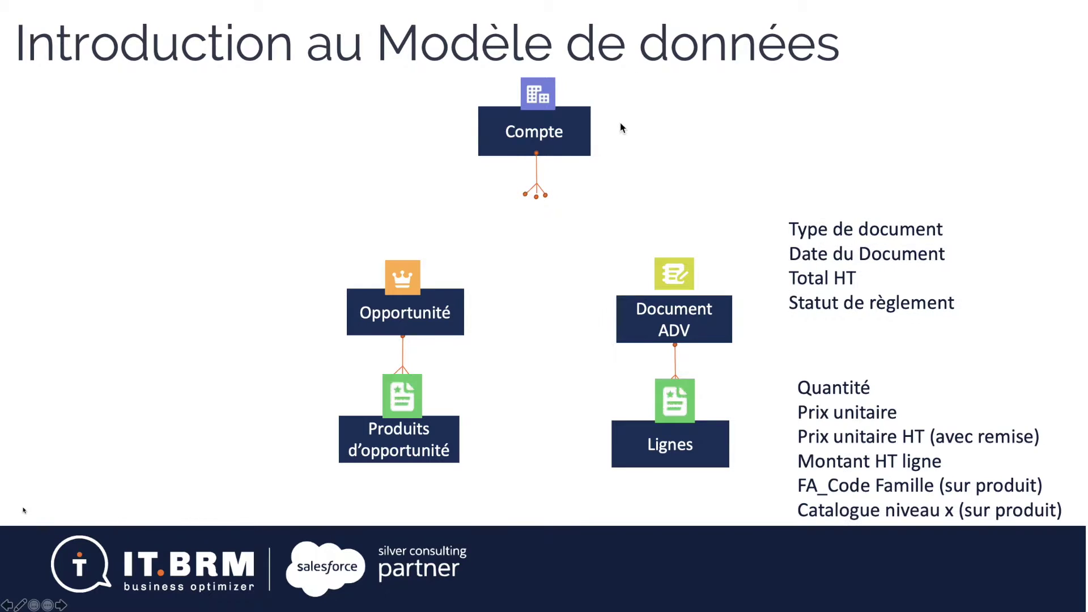
{"action": "key", "text": "Escape"}
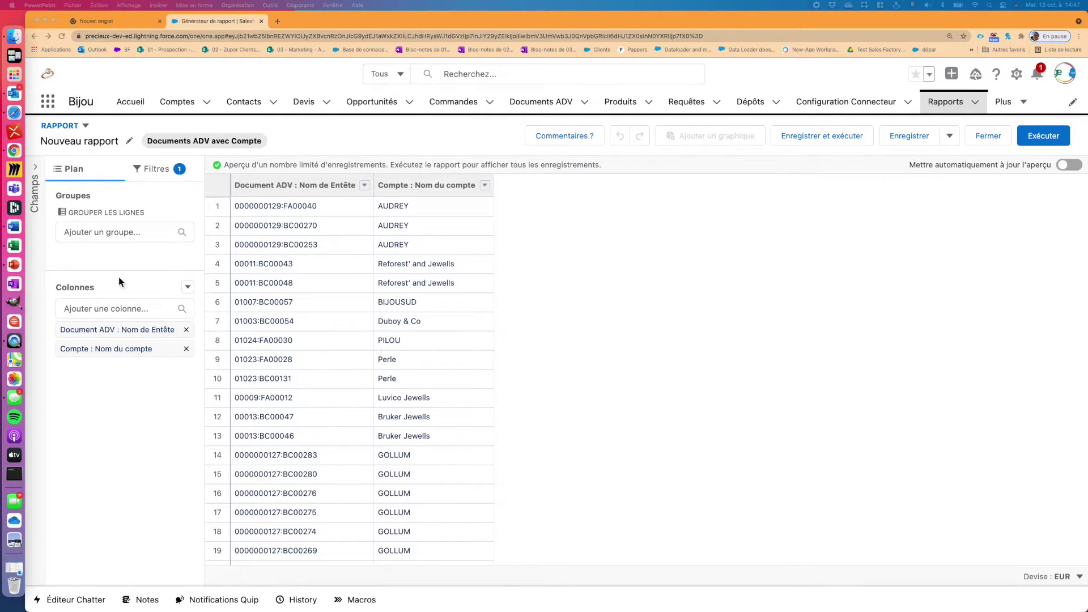
Back in the Salesforce report builder, add the Type de document and Date du document columns to the report
{"action": "left_click", "coordinate": [96, 307]}
{"action": "left_click", "coordinate": [99, 308]}
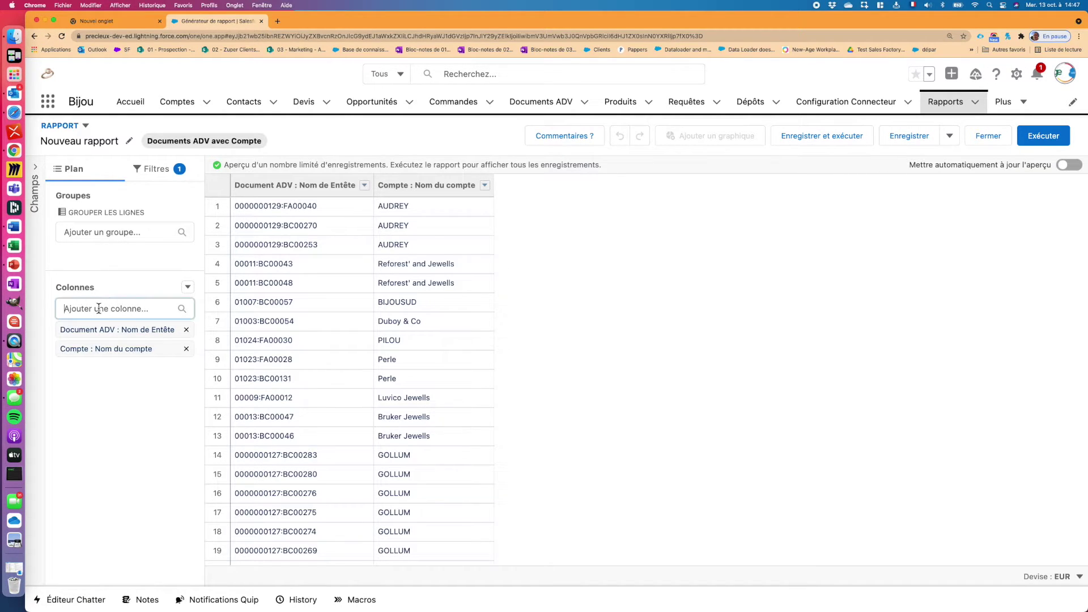
{"action": "type", "text": "type"}
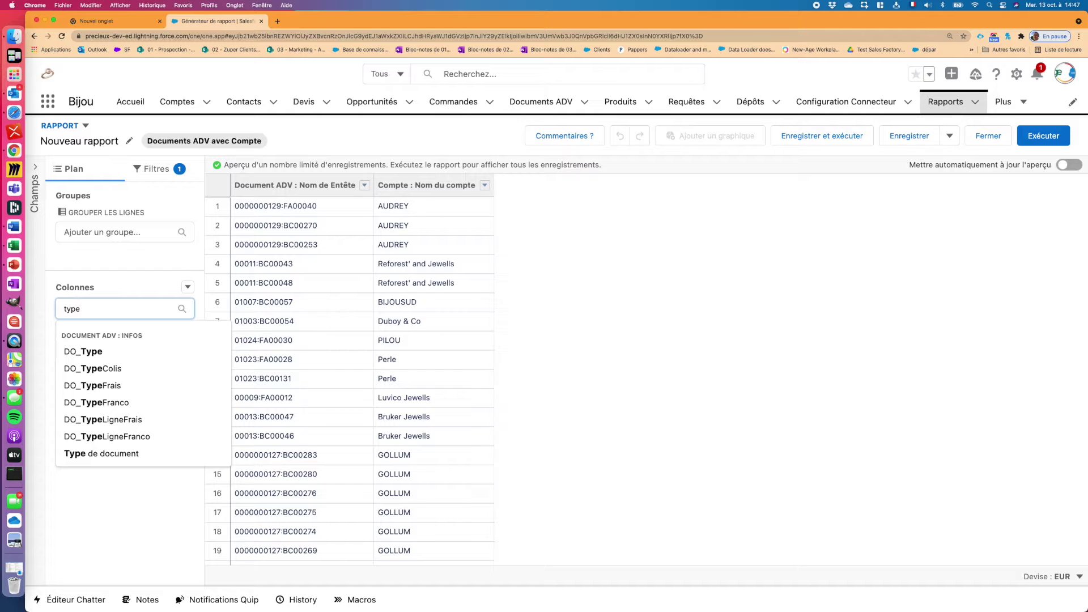
{"action": "type", "text": " de"}
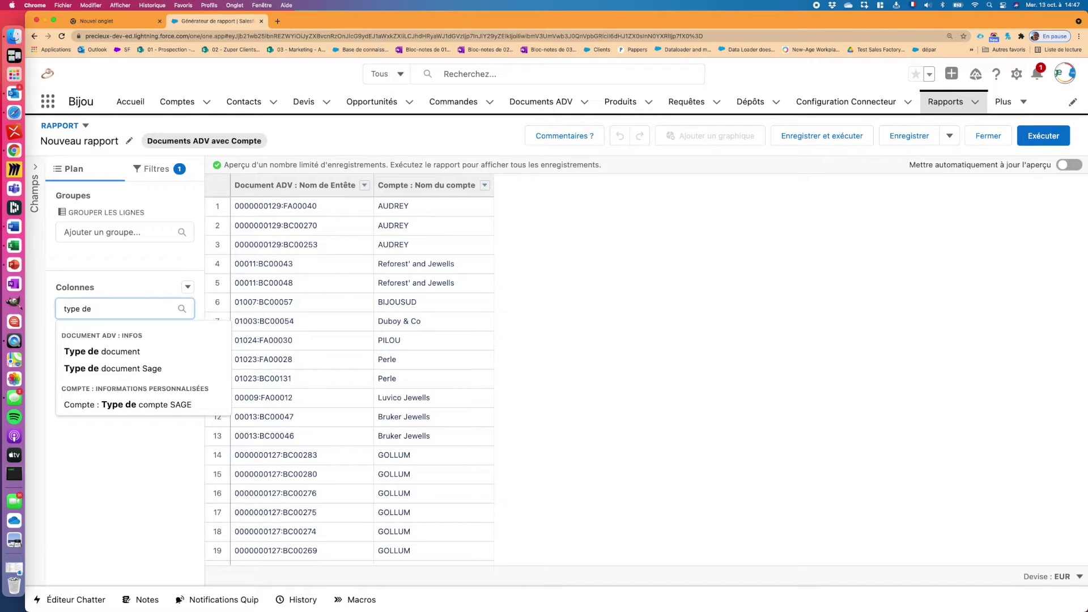
{"action": "left_click", "coordinate": [96, 351]}
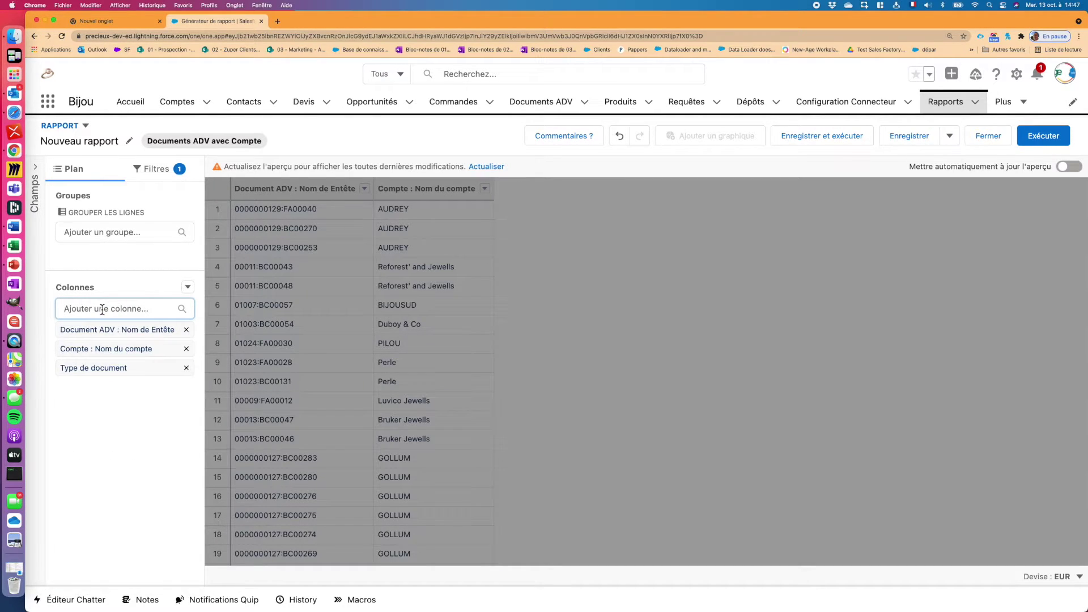
{"action": "type", "text": "date"}
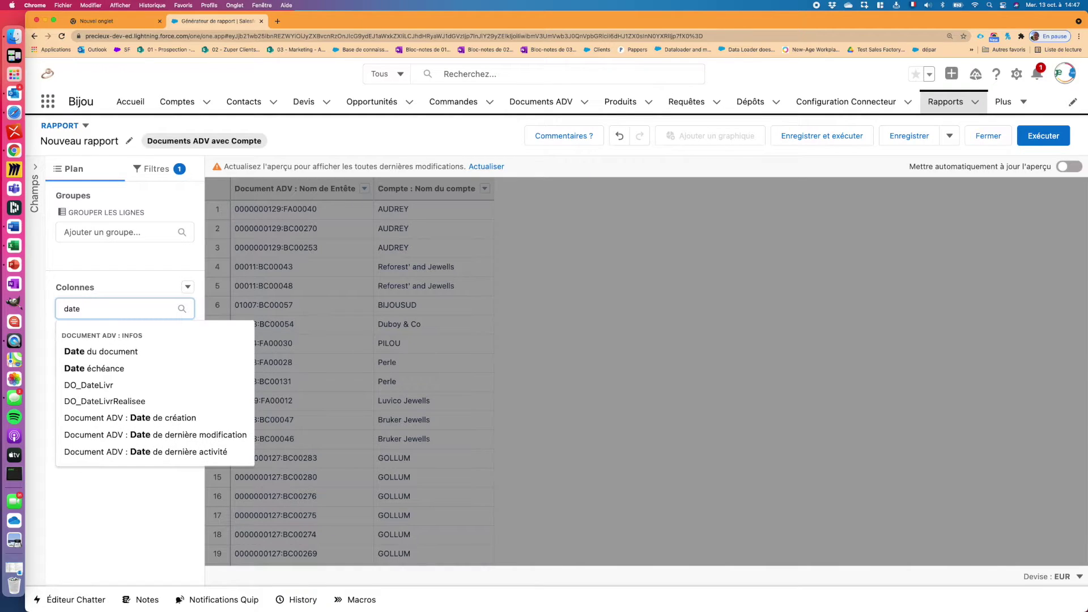
{"action": "left_click", "coordinate": [112, 354]}
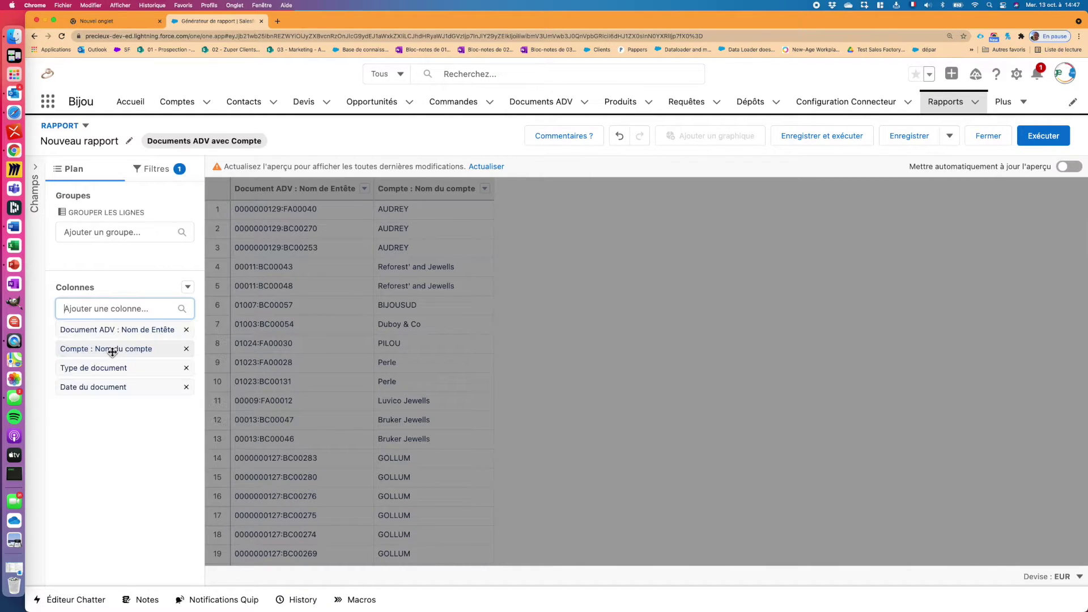
Add the Total HT and Statut règlement columns to the report
{"action": "type", "text": "tot"}
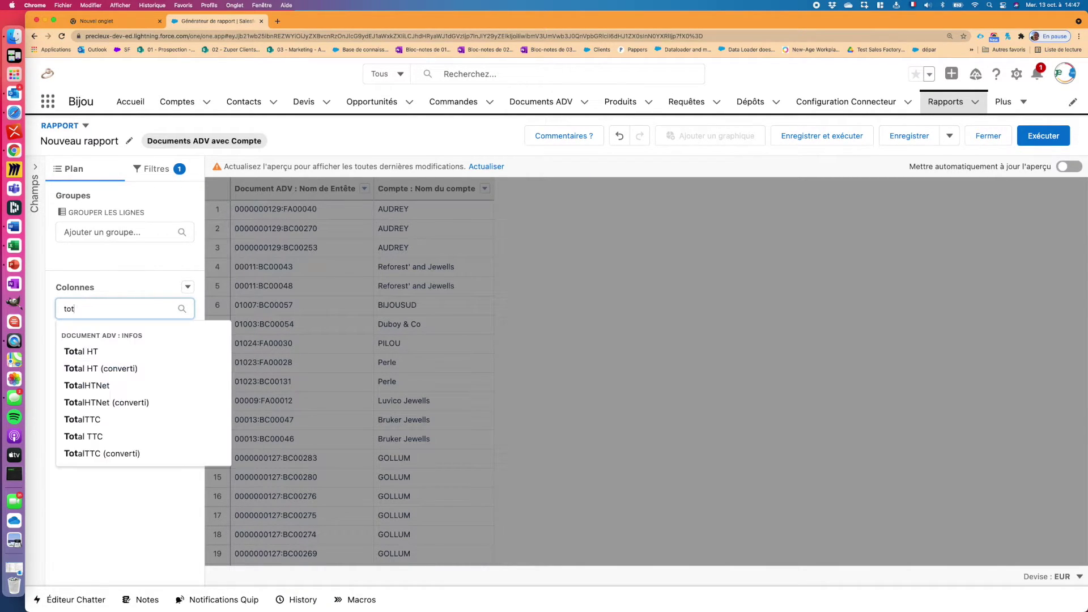
{"action": "left_click", "coordinate": [95, 352]}
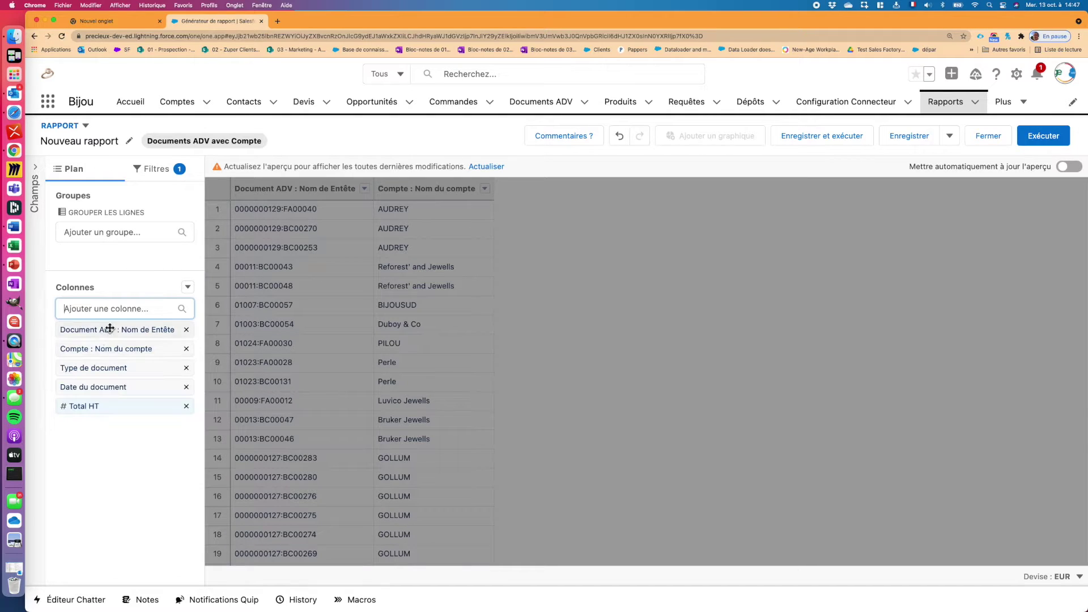
{"action": "type", "text": "statu"}
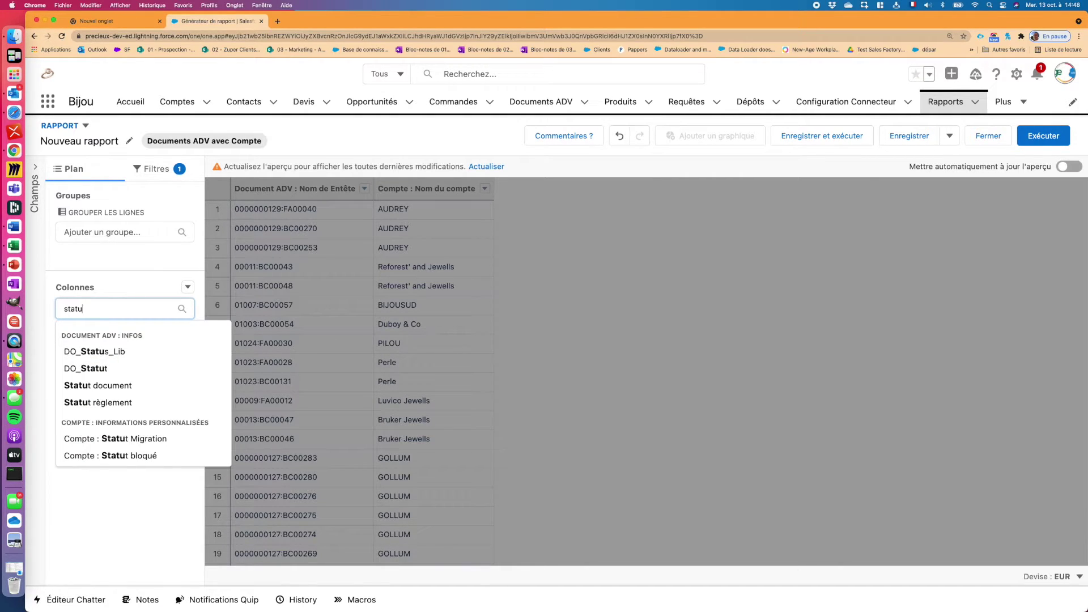
{"action": "left_click", "coordinate": [124, 403]}
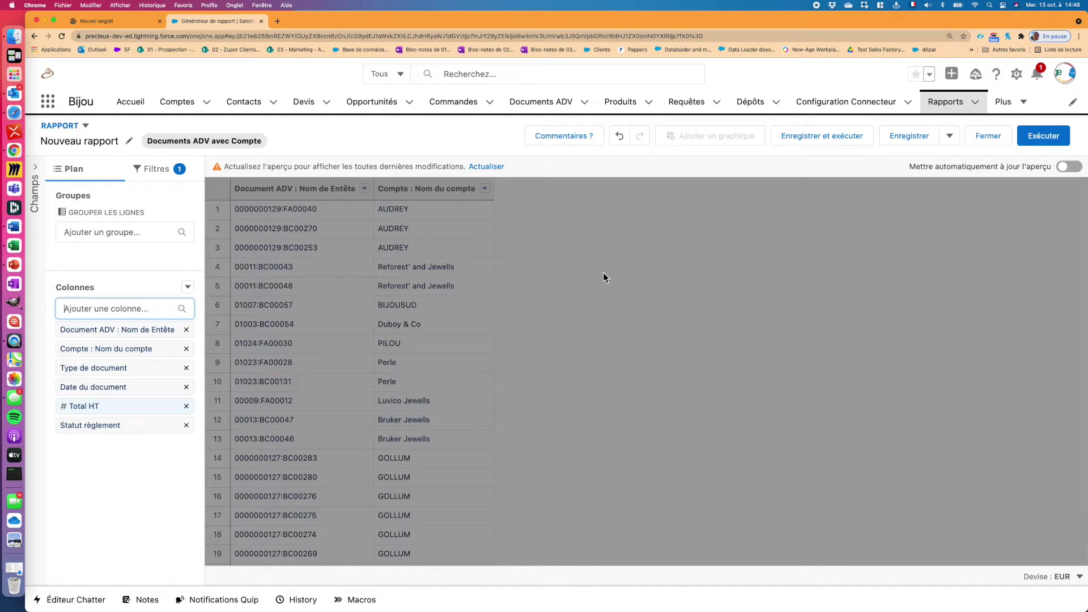
Turn on automatic preview updates and group the report rows by Type de document
{"action": "left_click", "coordinate": [1069, 167]}
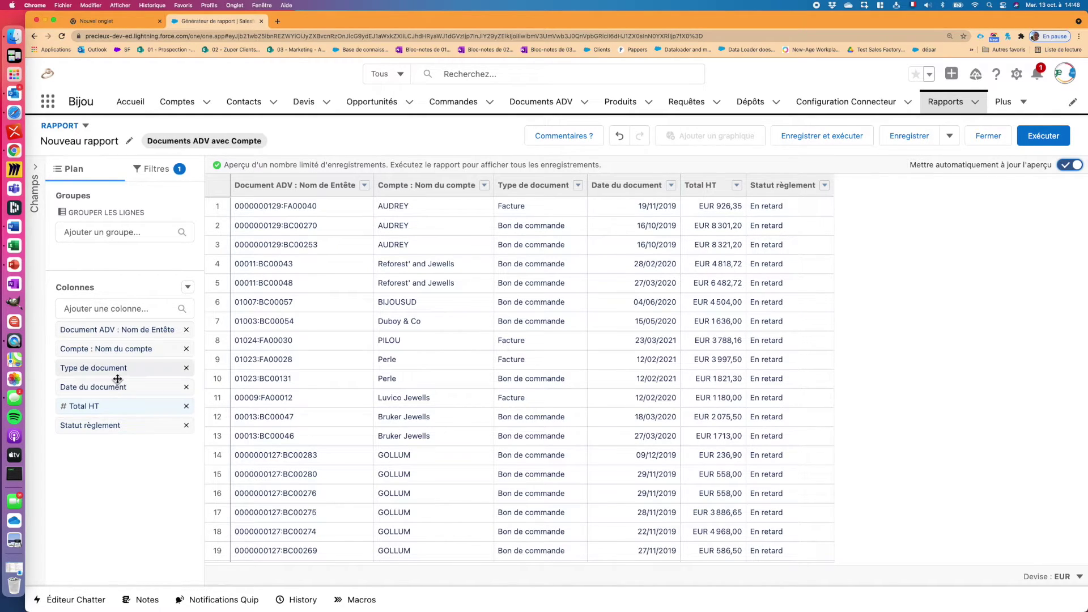
{"action": "left_click_drag", "start_coordinate": [113, 369], "coordinate": [131, 250]}
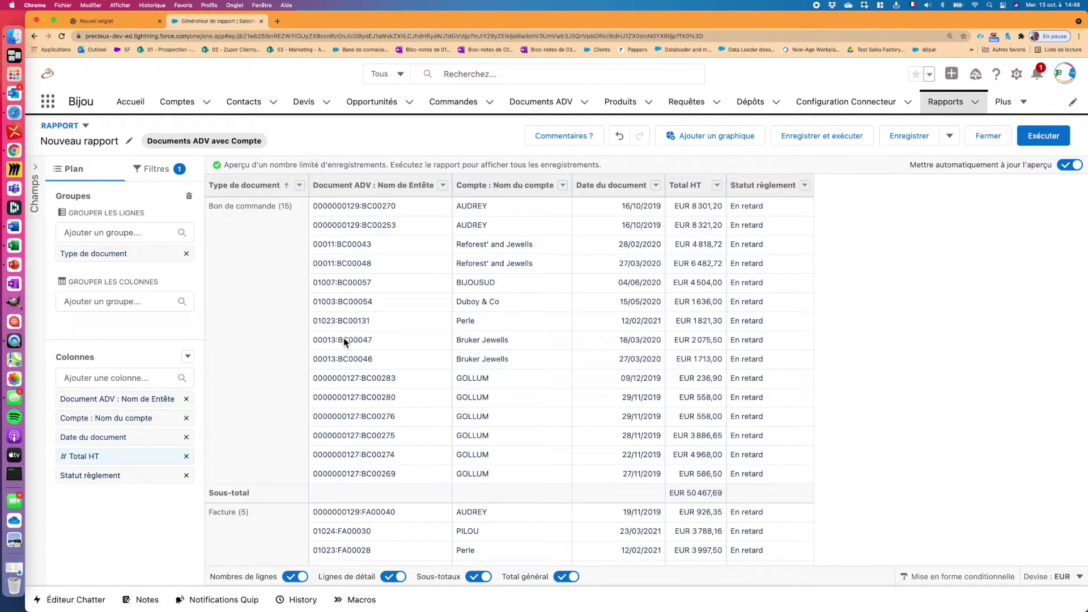
Review the summary options of the Total HT column and keep Somme selected
{"action": "left_click", "coordinate": [717, 187]}
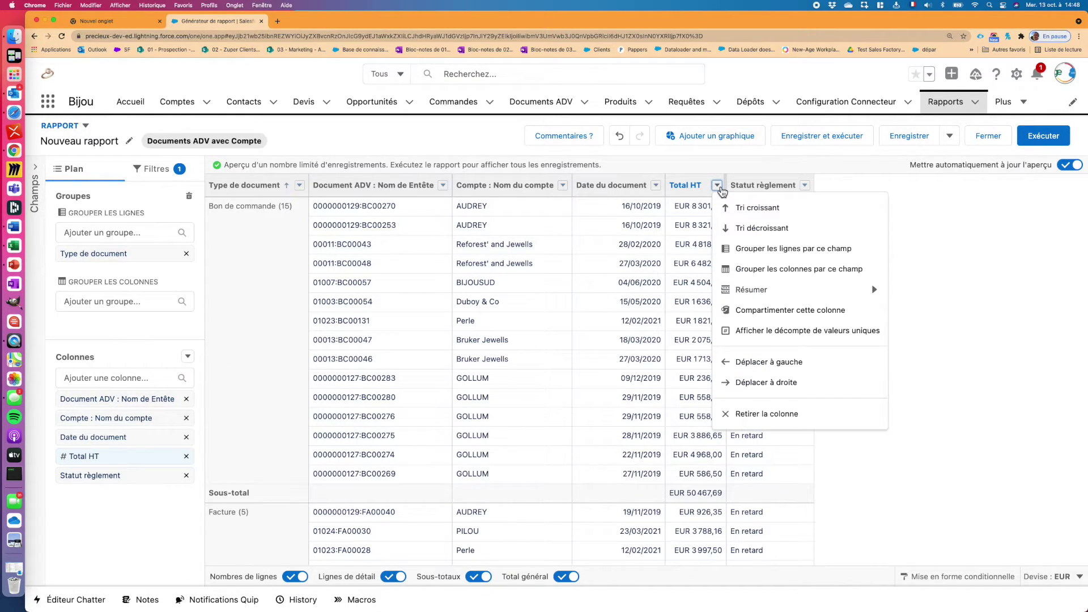
{"action": "mouse_move", "coordinate": [757, 295]}
{"action": "left_click", "coordinate": [92, 456]}
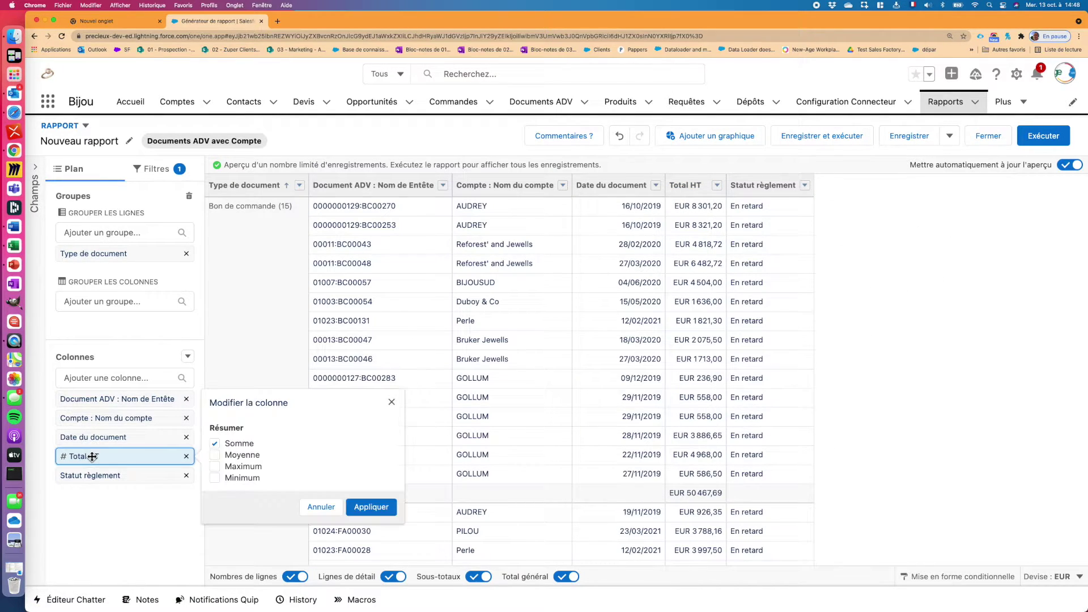
{"action": "left_click", "coordinate": [371, 514]}
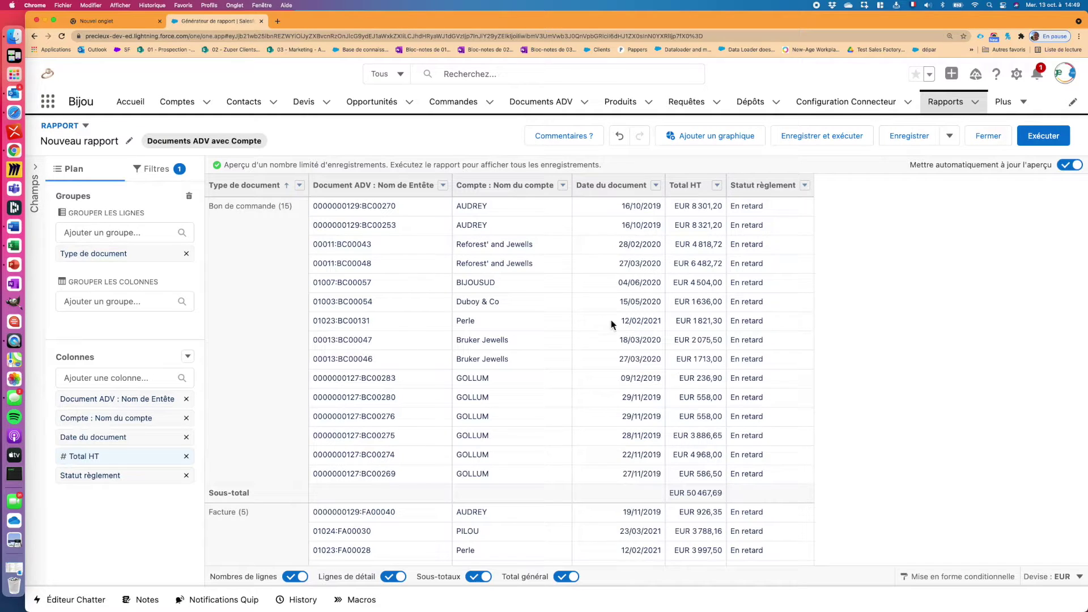
Set the report's Me montrer filter to Tous les documents adv
{"action": "left_click", "coordinate": [152, 170]}
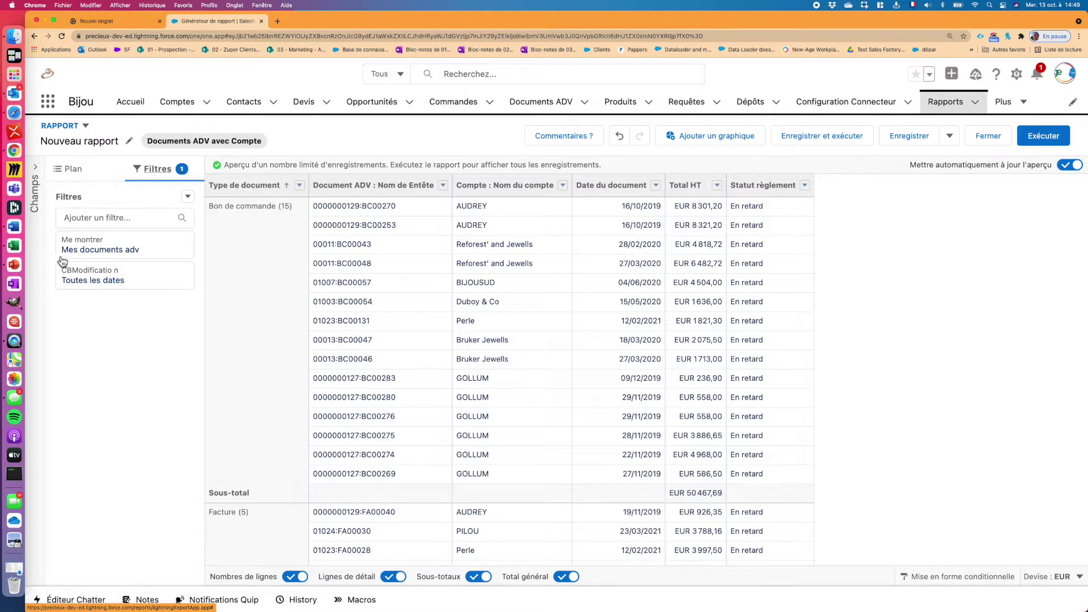
{"action": "left_click", "coordinate": [134, 248]}
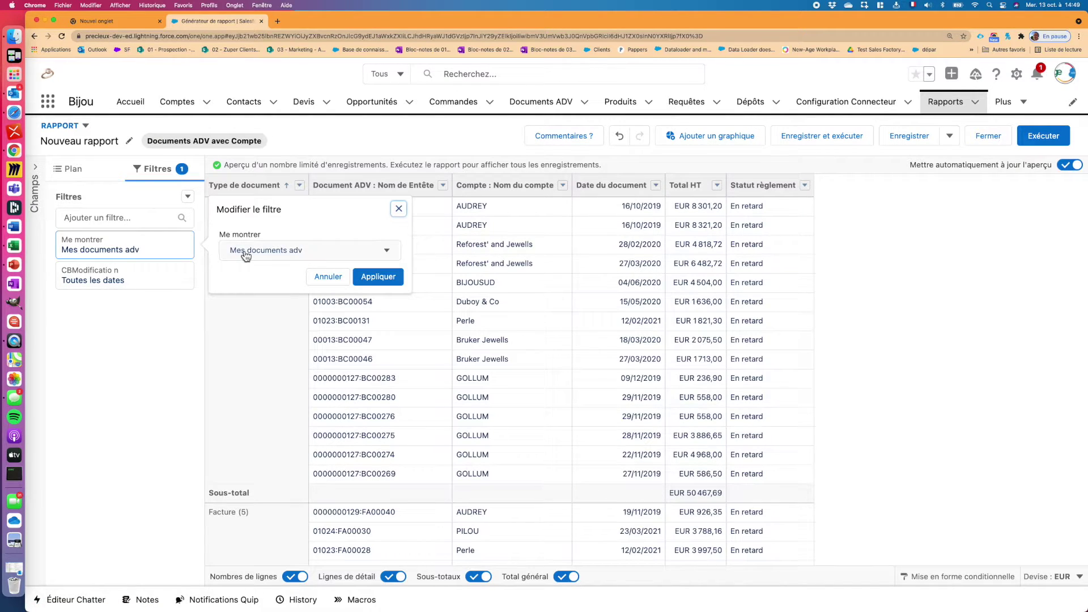
{"action": "left_click", "coordinate": [245, 256]}
{"action": "left_click", "coordinate": [279, 320]}
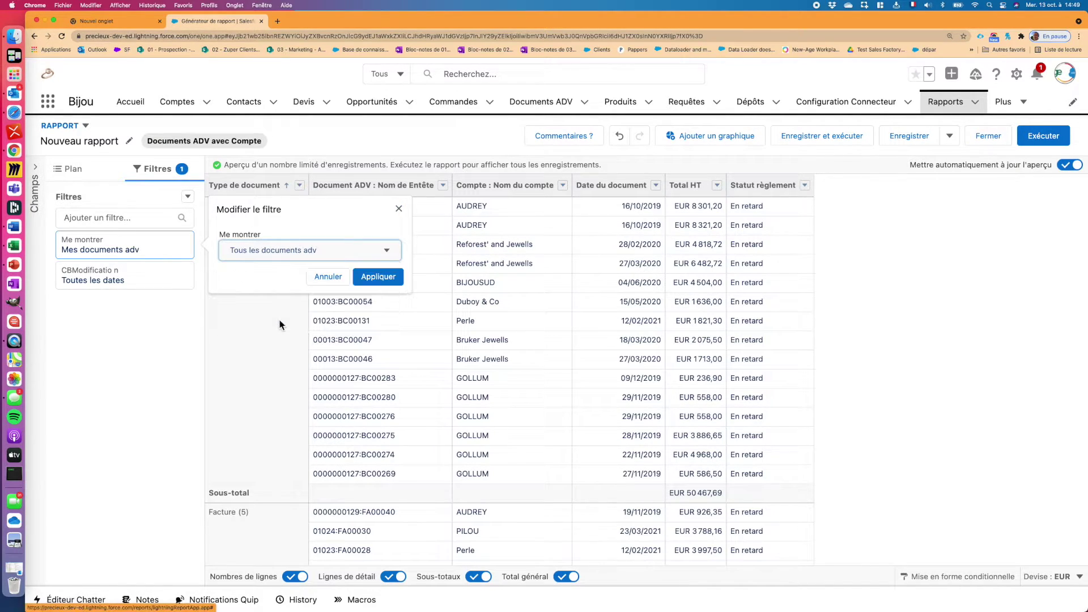
{"action": "left_click", "coordinate": [377, 277]}
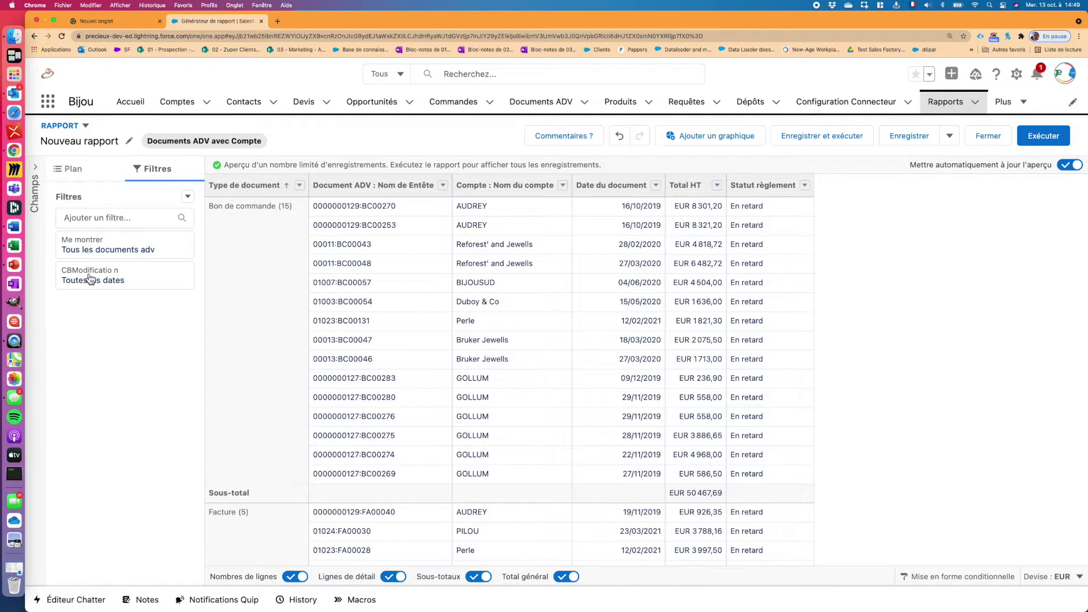
Base the date filter on Date du document and choose Exercice fiscal en cours as its range
{"action": "left_click", "coordinate": [84, 278]}
{"action": "left_click", "coordinate": [274, 255]}
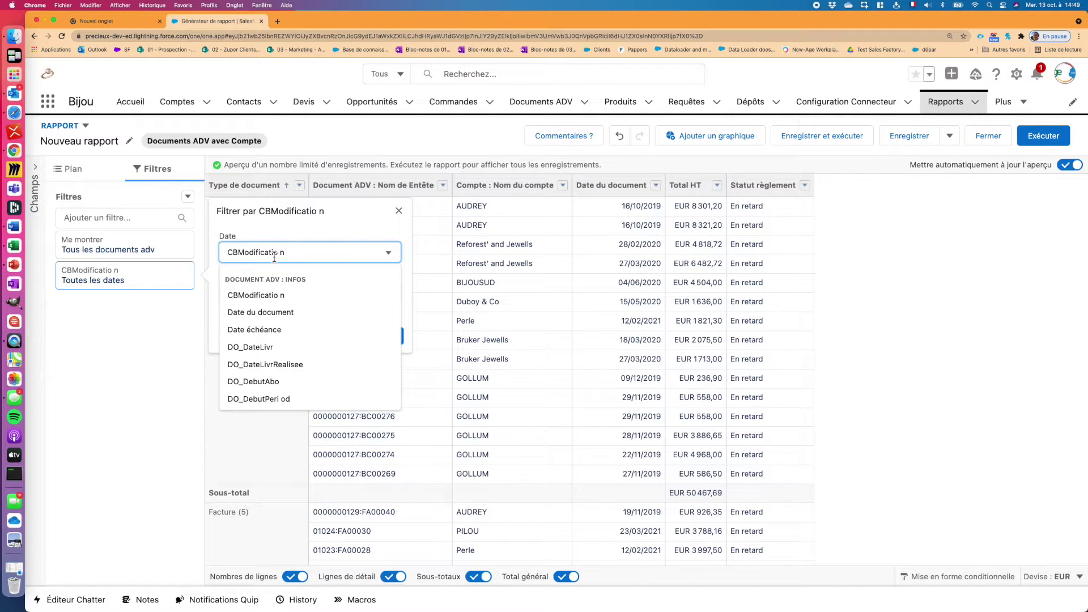
{"action": "key", "text": "Down"}
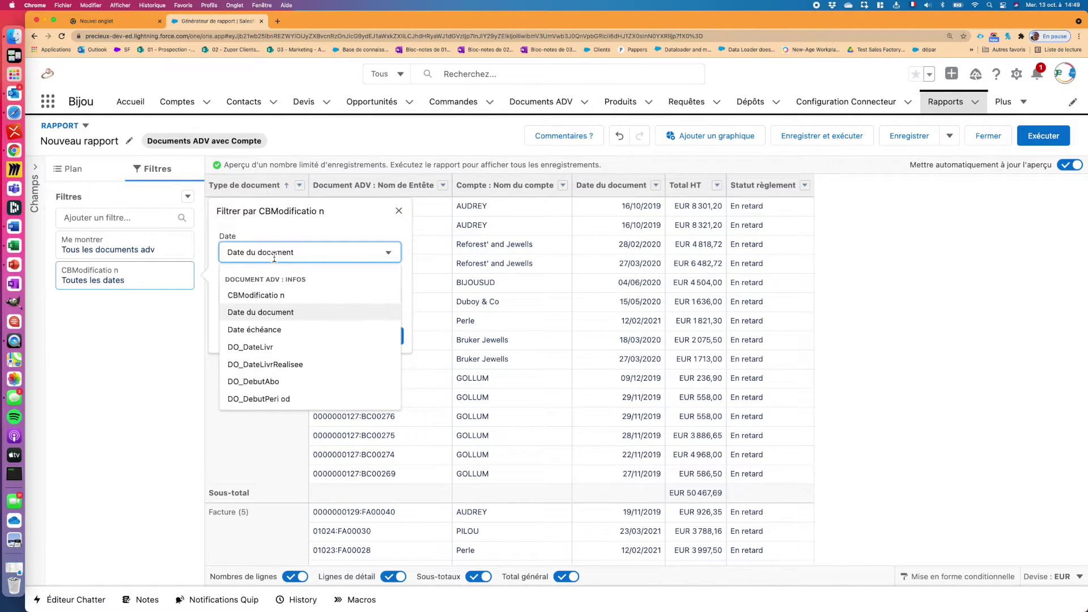
{"action": "left_click", "coordinate": [273, 312]}
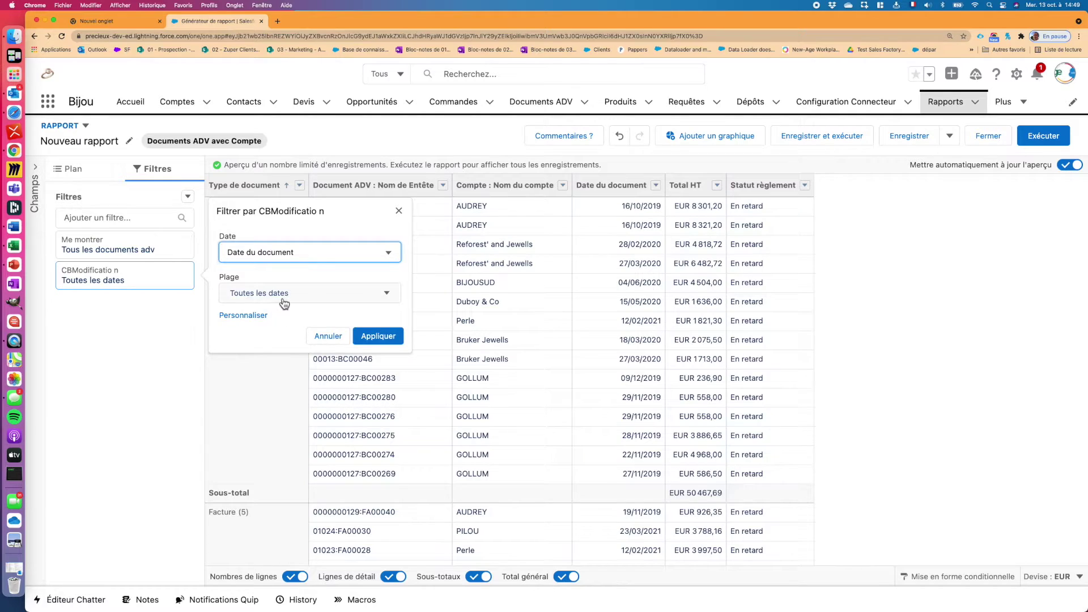
{"action": "left_click", "coordinate": [284, 303]}
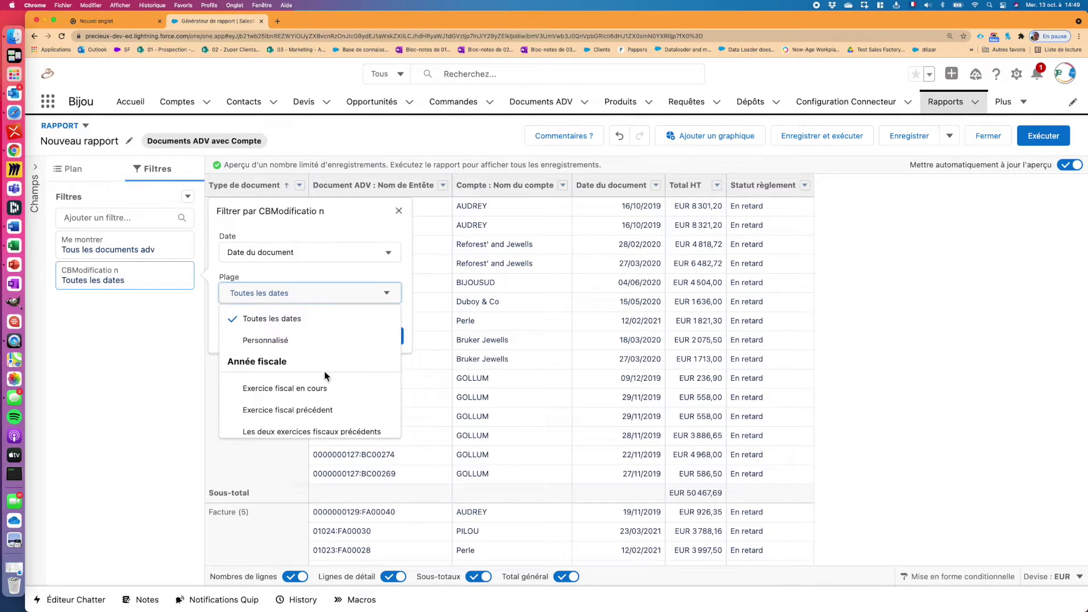
{"action": "left_click", "coordinate": [319, 389]}
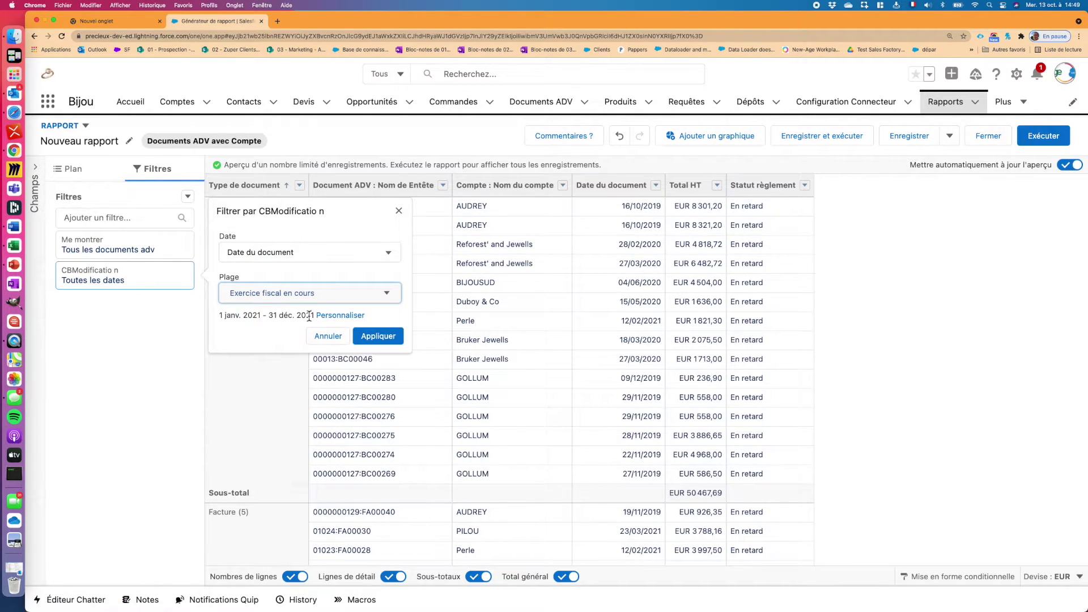
Set the Date du document filter's range to Années civiles en cours and apply the filter
{"action": "left_click", "coordinate": [337, 307]}
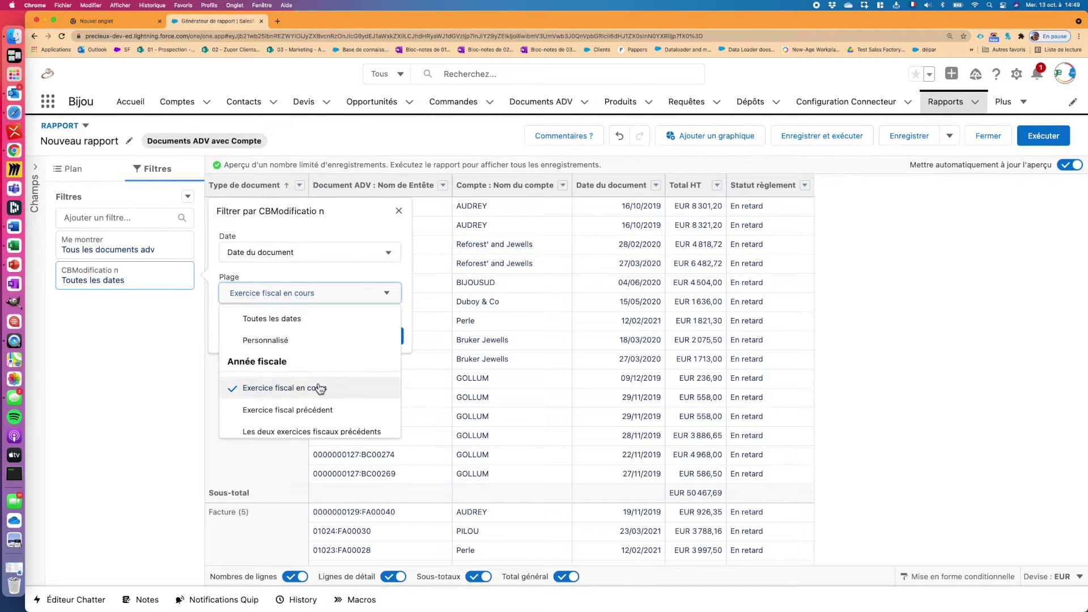
{"action": "scroll", "coordinate": [328, 367], "scroll_direction": "down", "scroll_amount": 2}
{"action": "scroll", "coordinate": [327, 367], "scroll_direction": "down", "scroll_amount": 5}
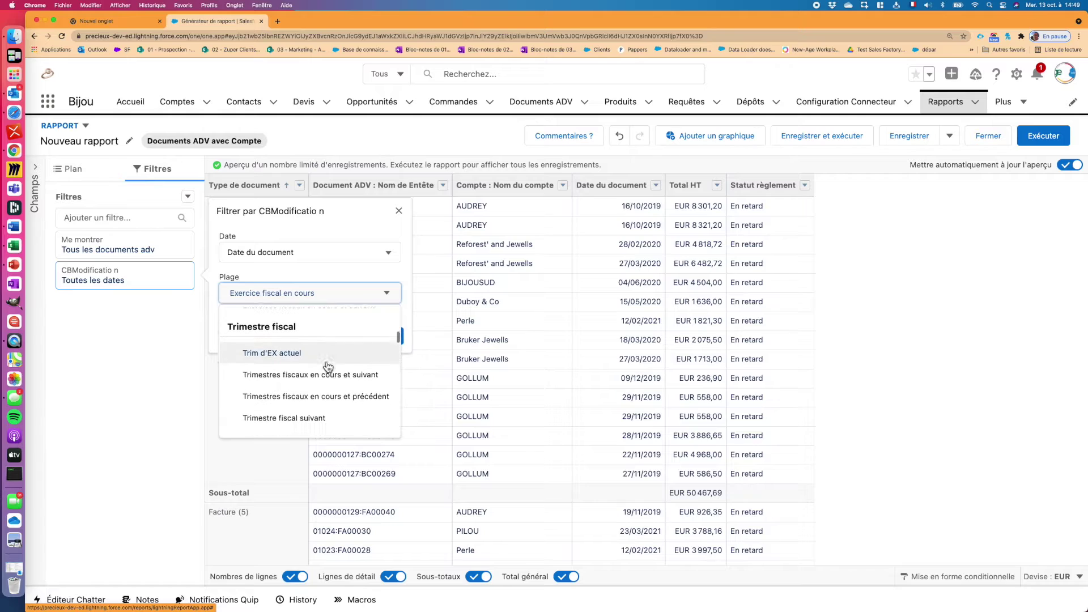
{"action": "scroll", "coordinate": [328, 367], "scroll_direction": "down", "scroll_amount": 2}
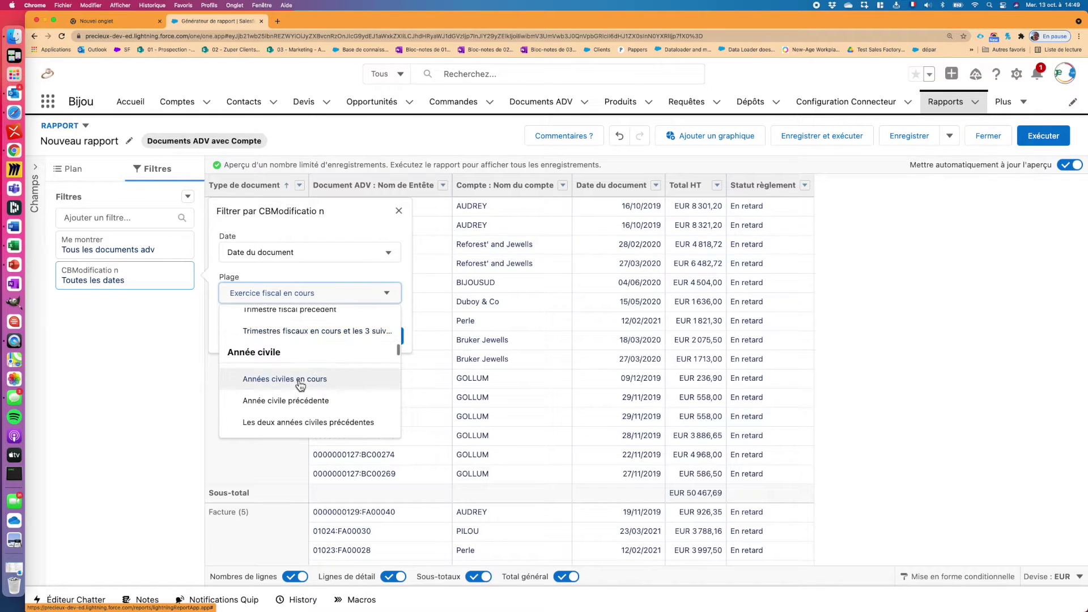
{"action": "left_click", "coordinate": [312, 380]}
{"action": "left_click", "coordinate": [378, 336]}
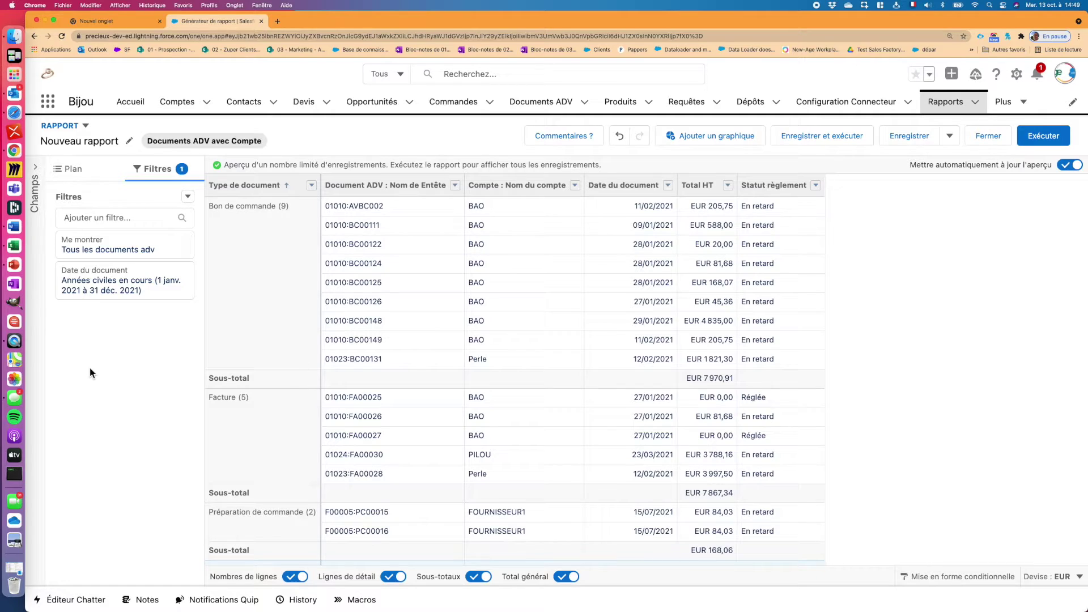
Add a chart to the report, display it as Anneau, and run the report
{"action": "left_click", "coordinate": [74, 173]}
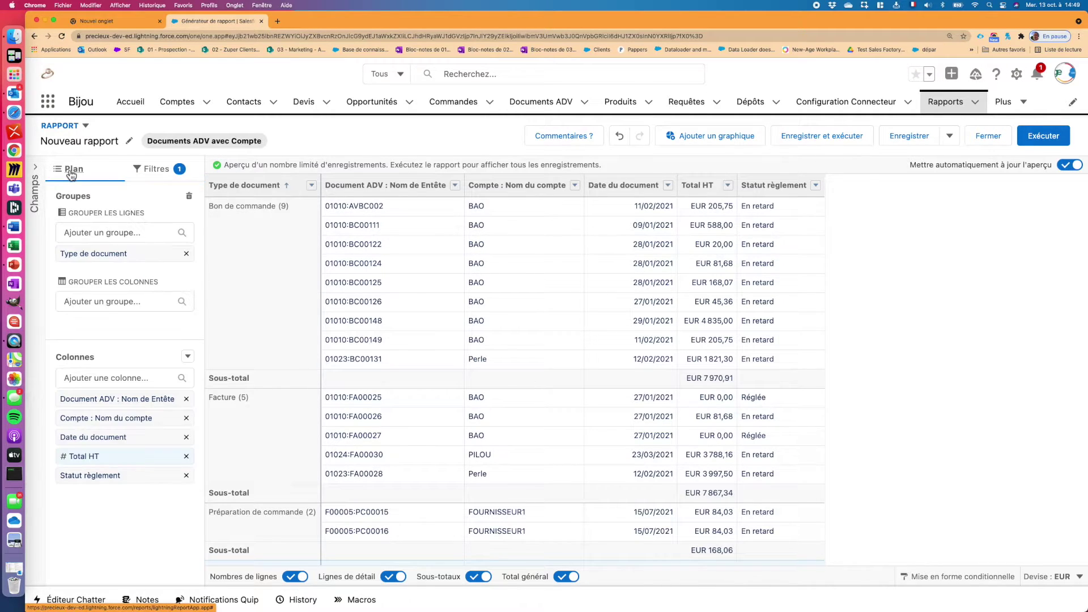
{"action": "left_click", "coordinate": [716, 146]}
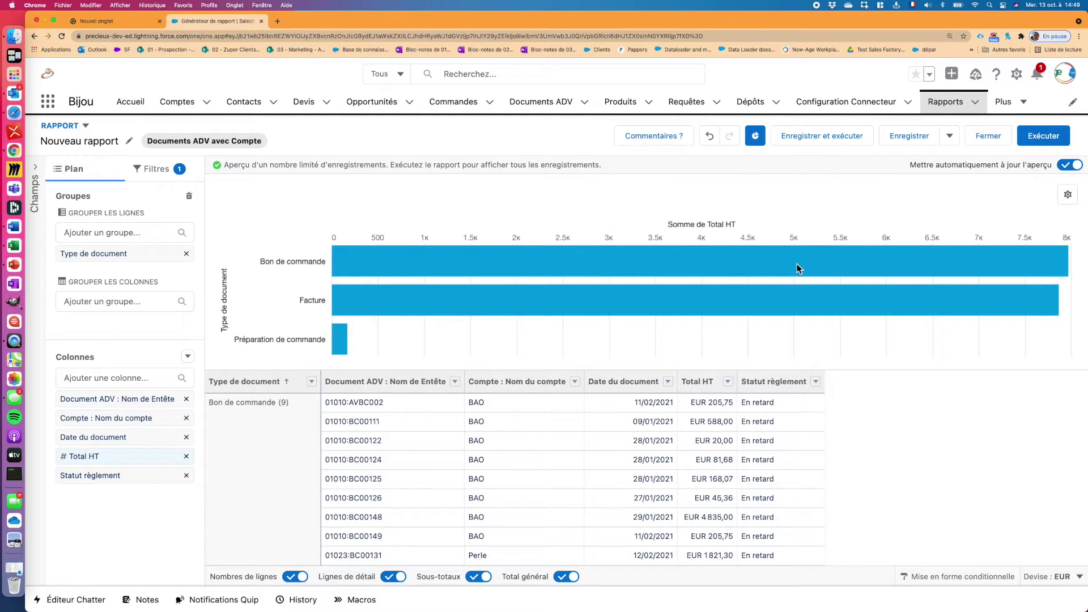
{"action": "left_click", "coordinate": [1071, 196]}
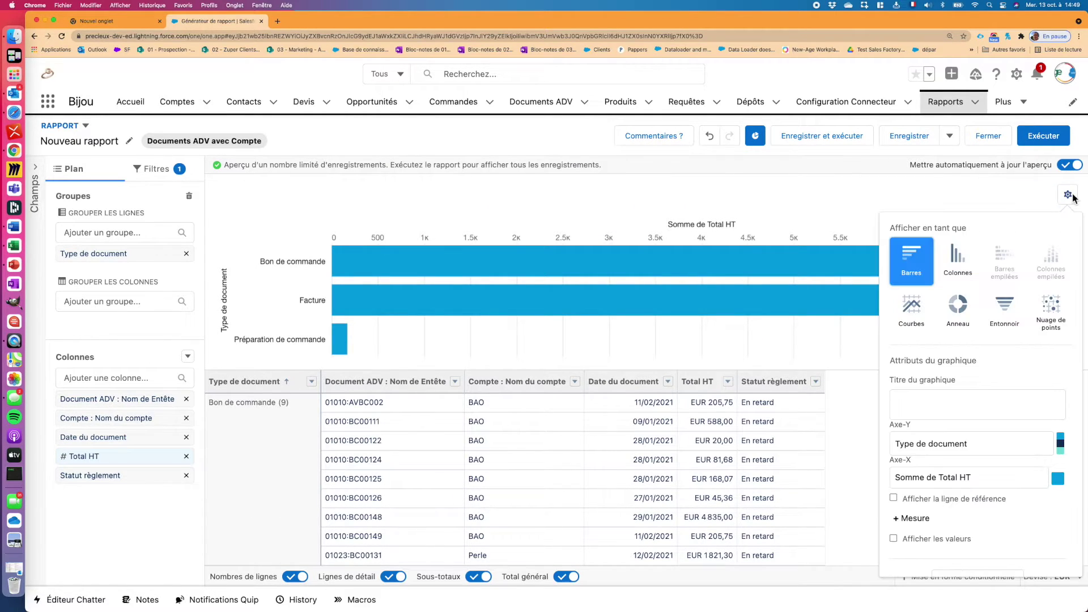
{"action": "left_click", "coordinate": [957, 306]}
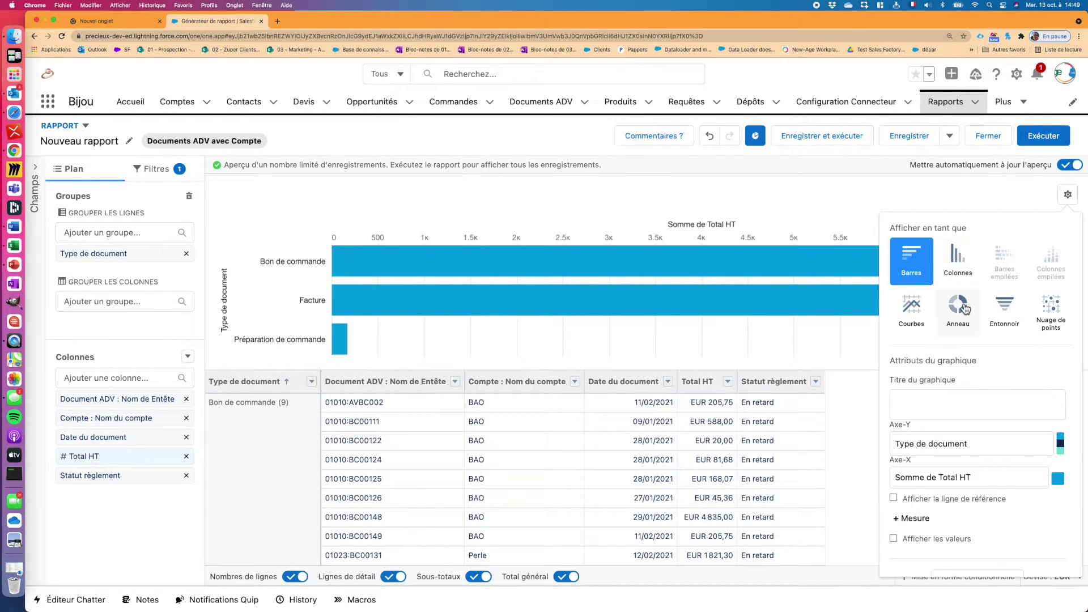
{"action": "left_click", "coordinate": [1046, 144]}
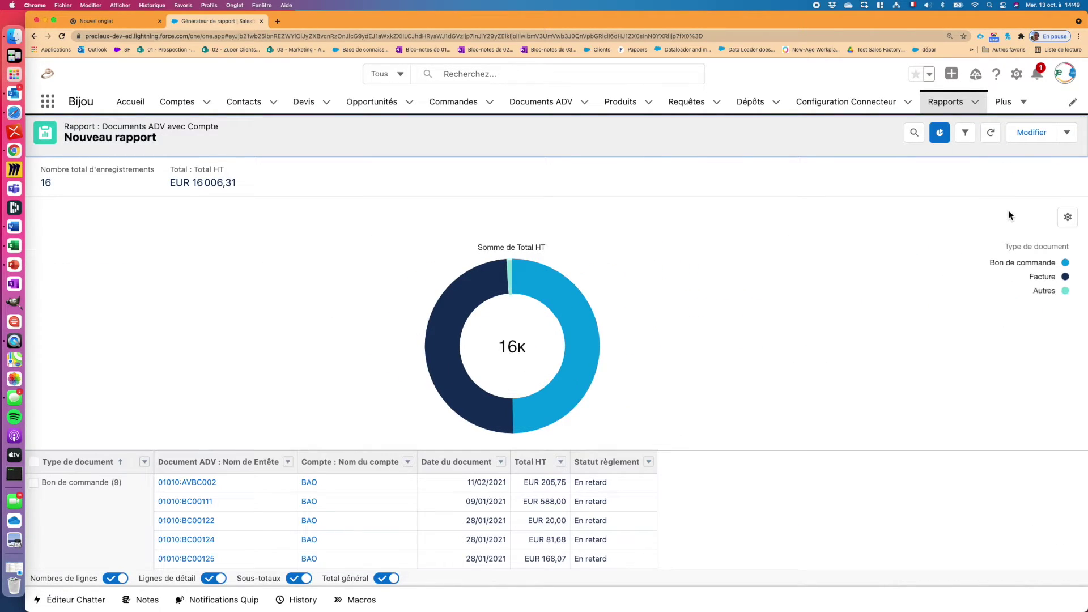
Show the values and percentages on the report's Anneau chart
{"action": "left_click", "coordinate": [1068, 217]}
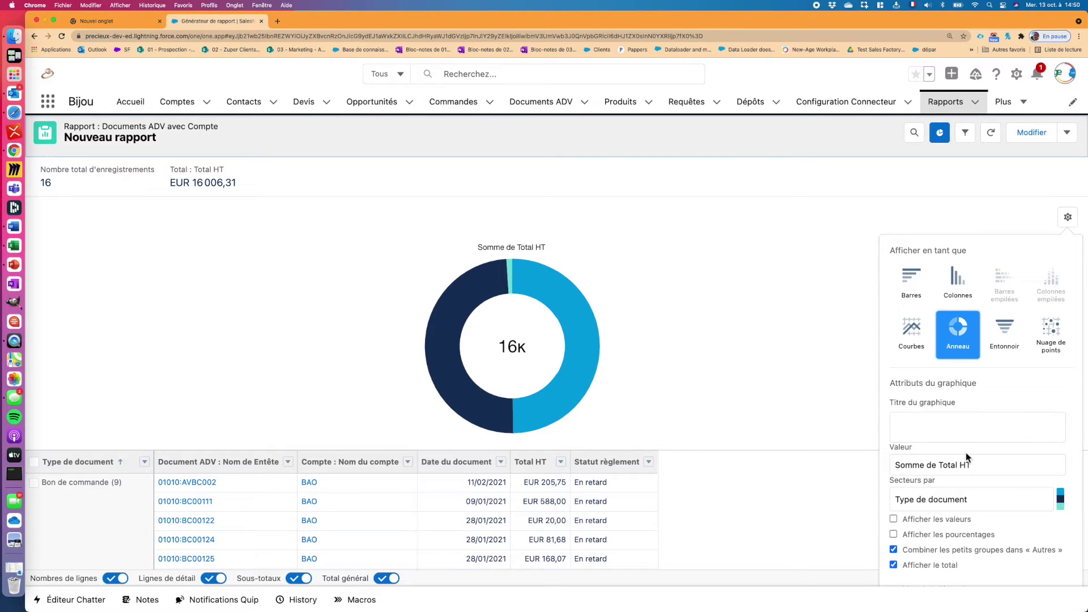
{"action": "left_click", "coordinate": [927, 519]}
{"action": "left_click", "coordinate": [920, 536]}
{"action": "left_click", "coordinate": [793, 374]}
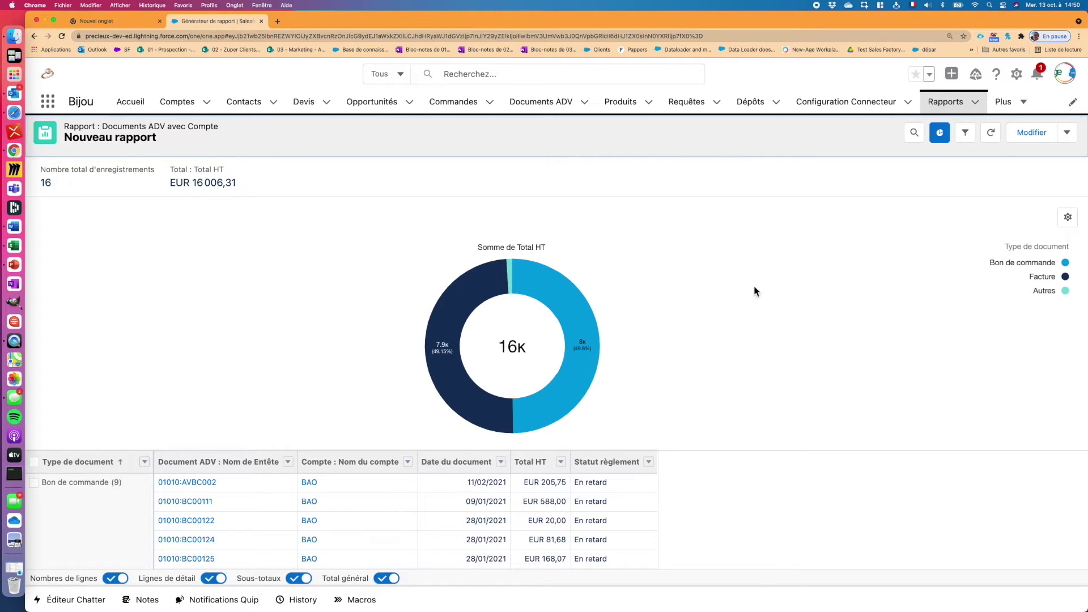
{"action": "mouse_move", "coordinate": [588, 323]}
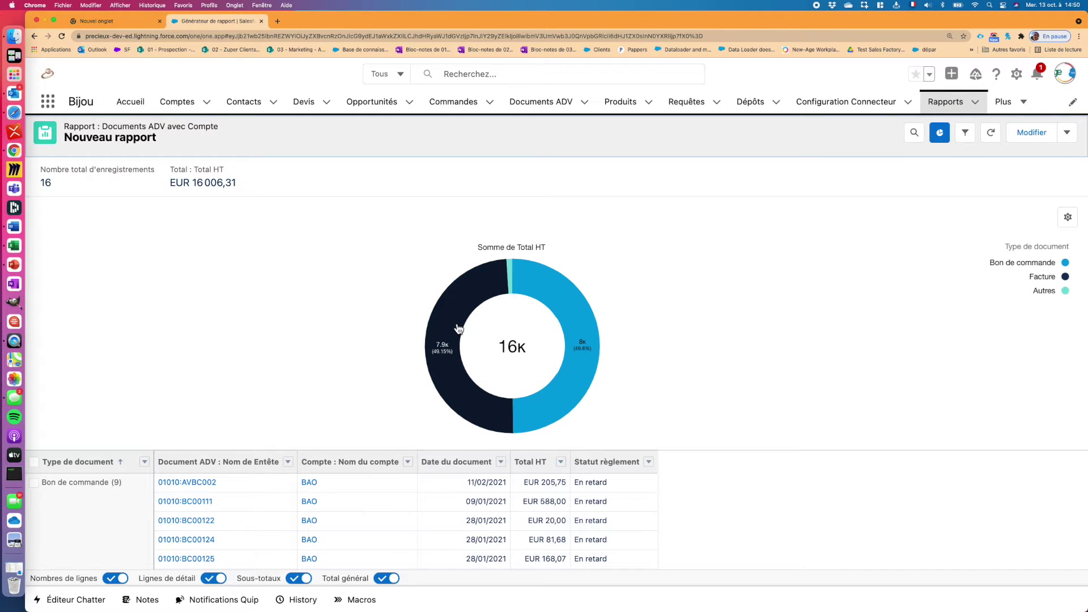
{"action": "mouse_move", "coordinate": [457, 329]}
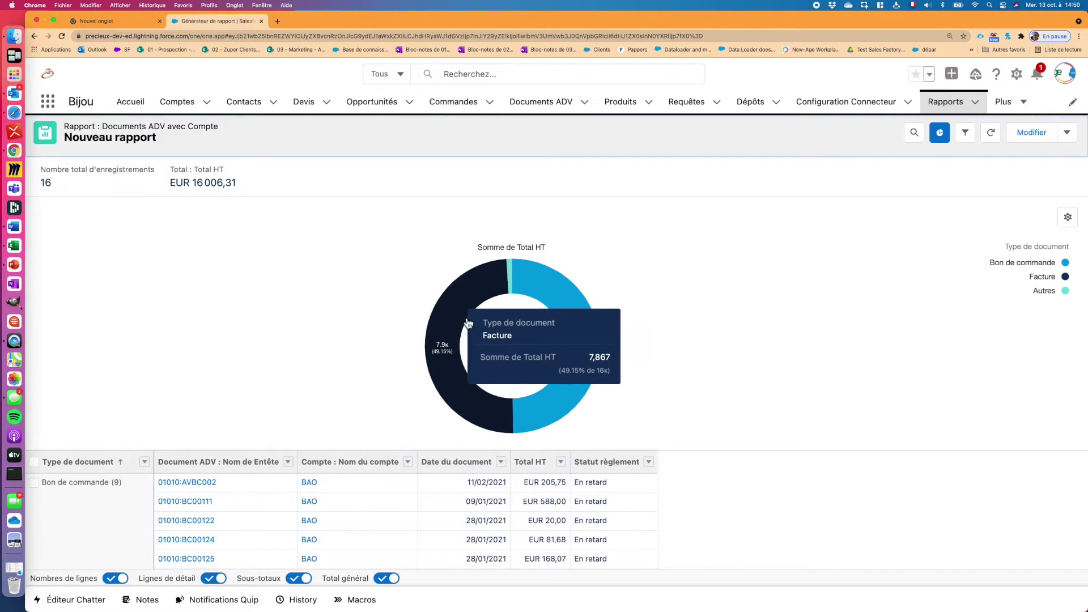
{"action": "mouse_move", "coordinate": [515, 277]}
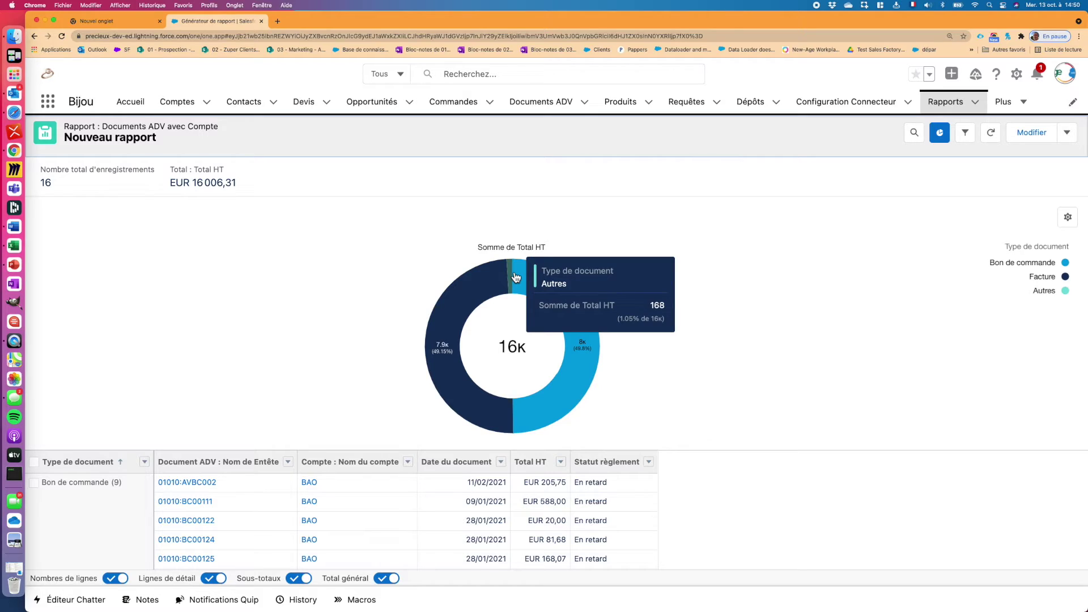
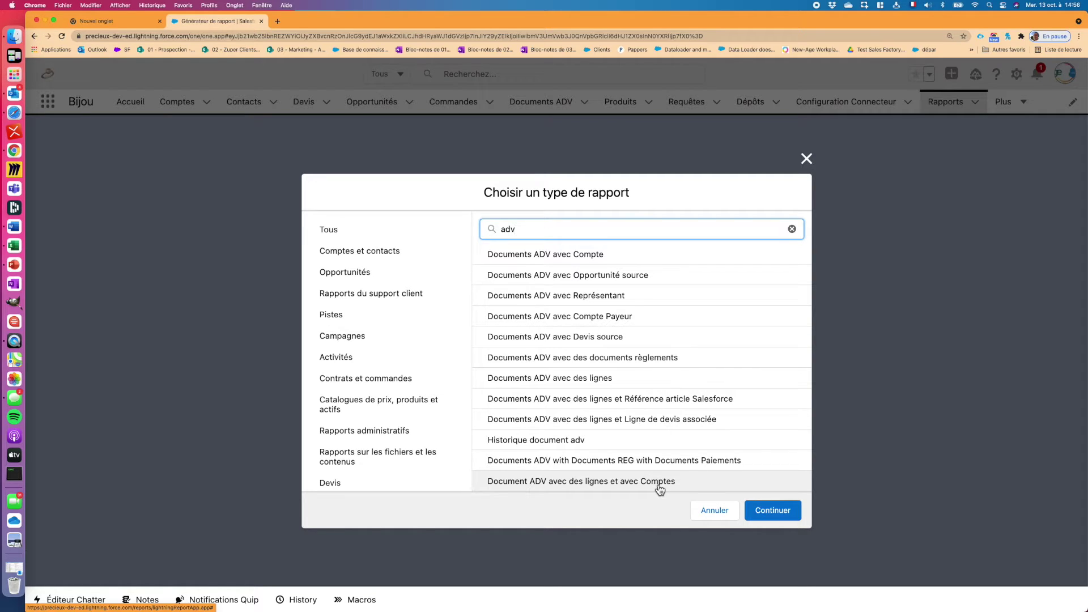
Start a new report of the type Document ADV avec des lignes et avec Comptes
{"action": "left_click", "coordinate": [659, 488]}
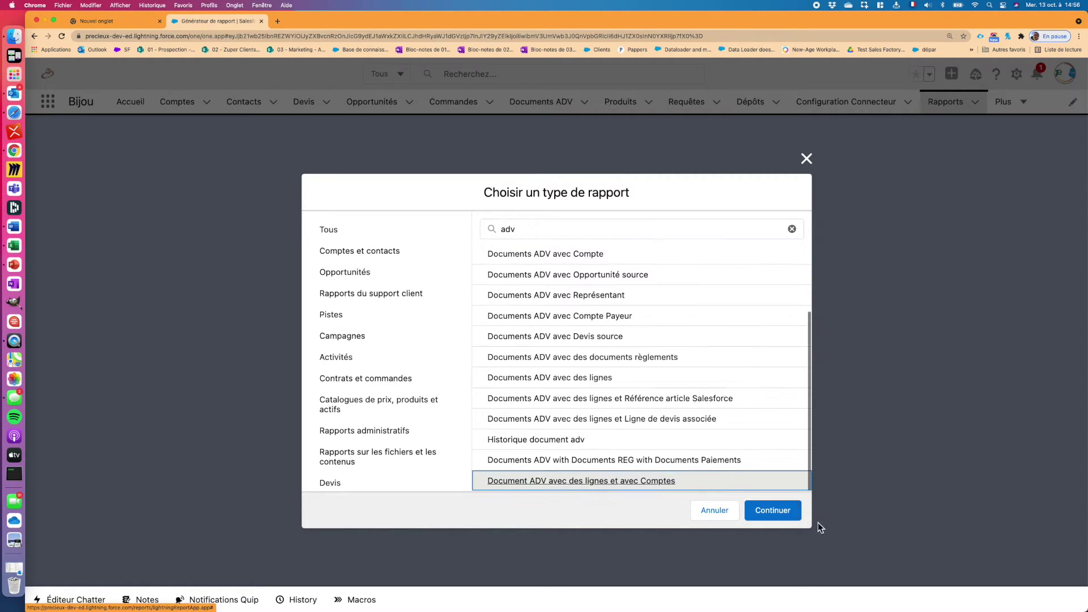
{"action": "left_click", "coordinate": [788, 518]}
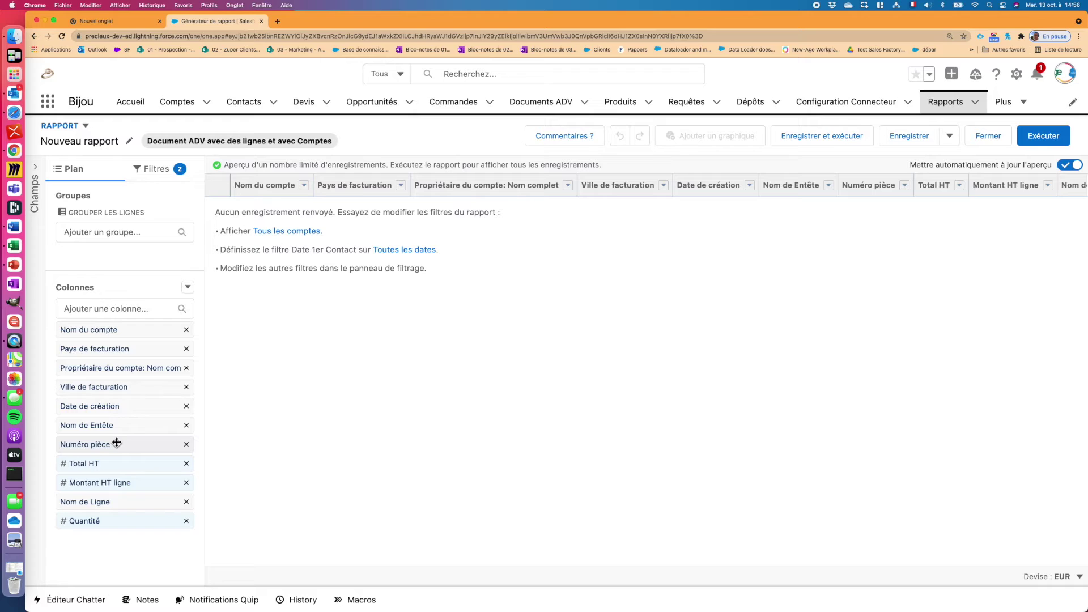
Reorder the columns so that Nom de Ligne, Quantité and Montant HT ligne directly follow Nom du compte
{"action": "left_click_drag", "start_coordinate": [111, 502], "coordinate": [235, 368]}
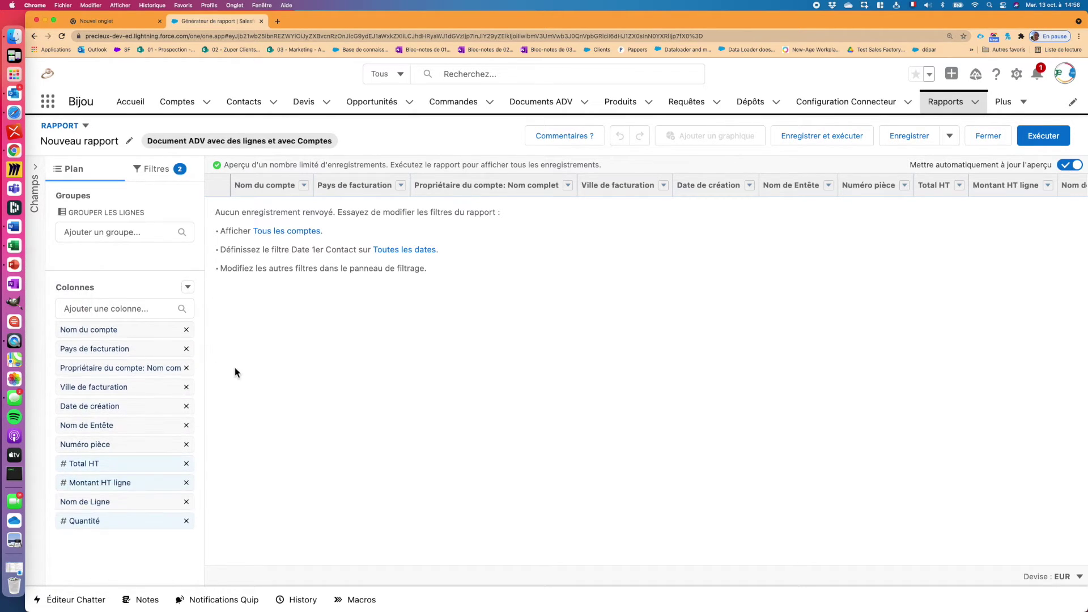
{"action": "left_click_drag", "start_coordinate": [129, 506], "coordinate": [155, 355]}
{"action": "left_click_drag", "start_coordinate": [133, 483], "coordinate": [131, 351]}
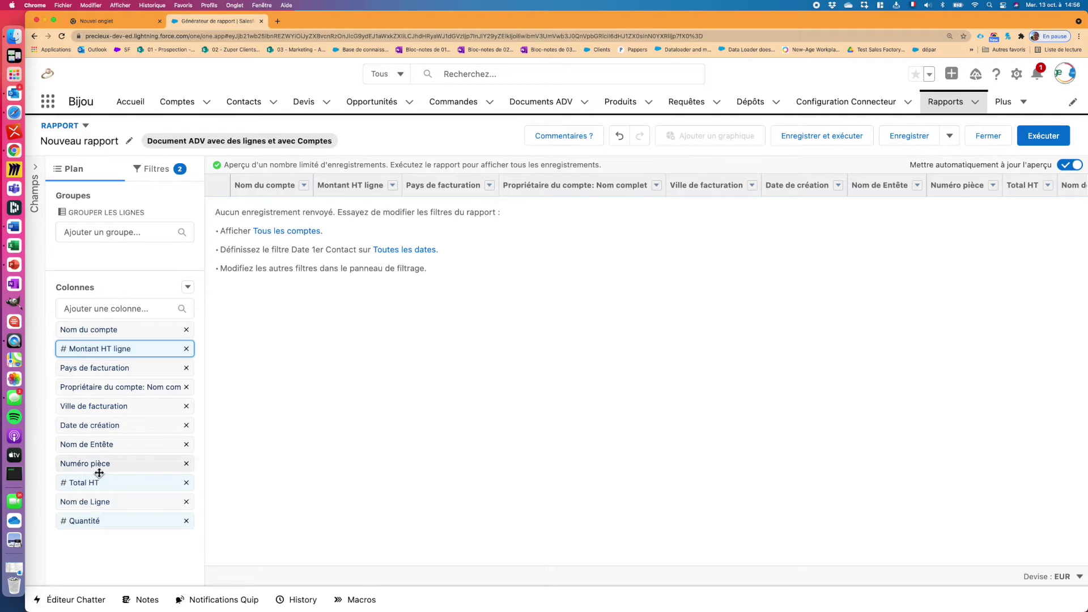
{"action": "left_click_drag", "start_coordinate": [99, 502], "coordinate": [125, 352]}
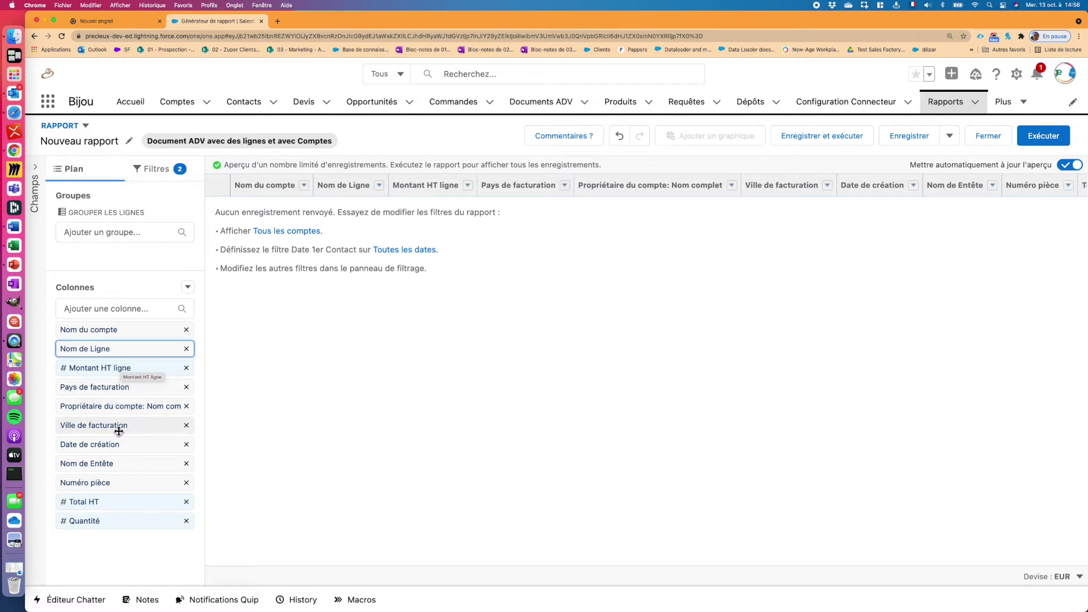
{"action": "left_click_drag", "start_coordinate": [102, 518], "coordinate": [127, 360]}
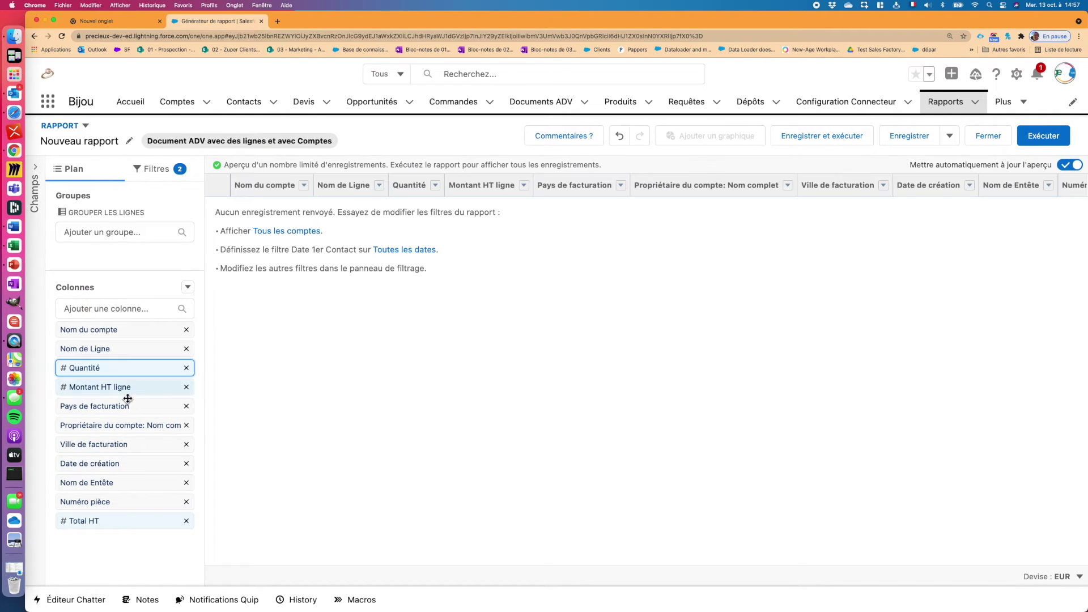
Remove all columns after Montant HT ligne, from Pays de facturation through Total HT
{"action": "left_click", "coordinate": [186, 405]}
{"action": "left_click", "coordinate": [186, 405]}
{"action": "left_click", "coordinate": [186, 406]}
{"action": "left_click", "coordinate": [186, 406]}
{"action": "left_click", "coordinate": [186, 406]}
{"action": "left_click", "coordinate": [186, 406]}
{"action": "left_click", "coordinate": [186, 406]}
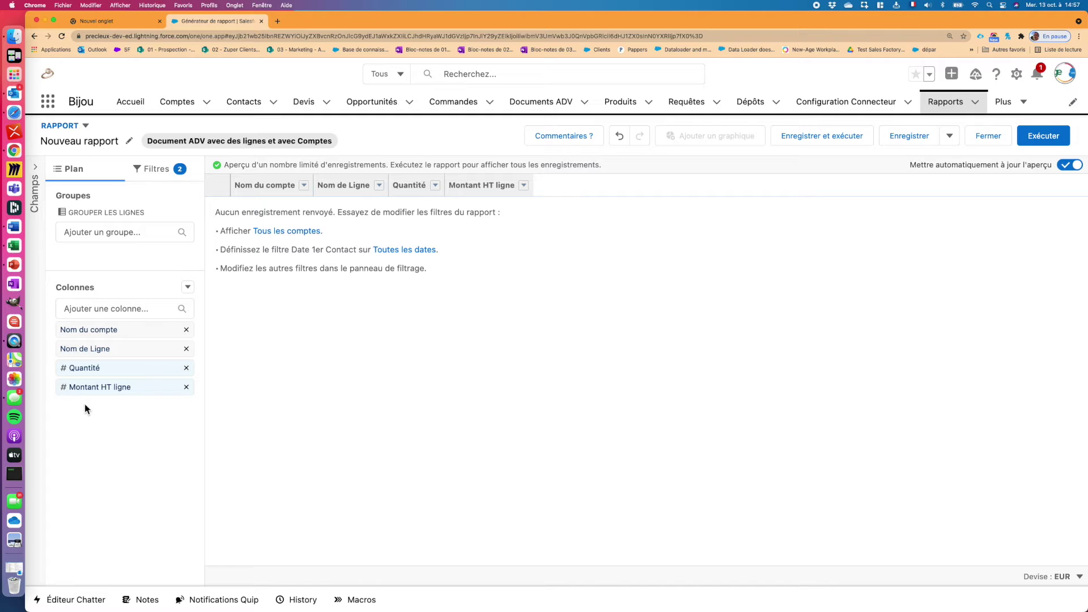
Switch to PowerPoint, check the line fields listed on the data model slide, and return to the report builder
{"action": "left_click_drag", "start_coordinate": [558, 609], "coordinate": [482, 151]}
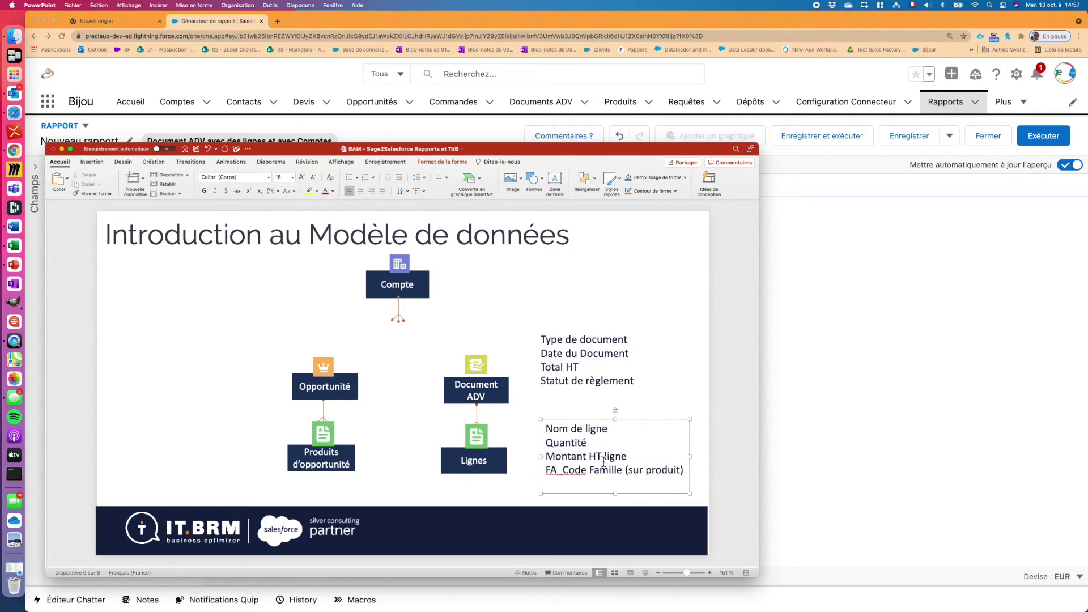
{"action": "left_click_drag", "start_coordinate": [639, 458], "coordinate": [536, 460]}
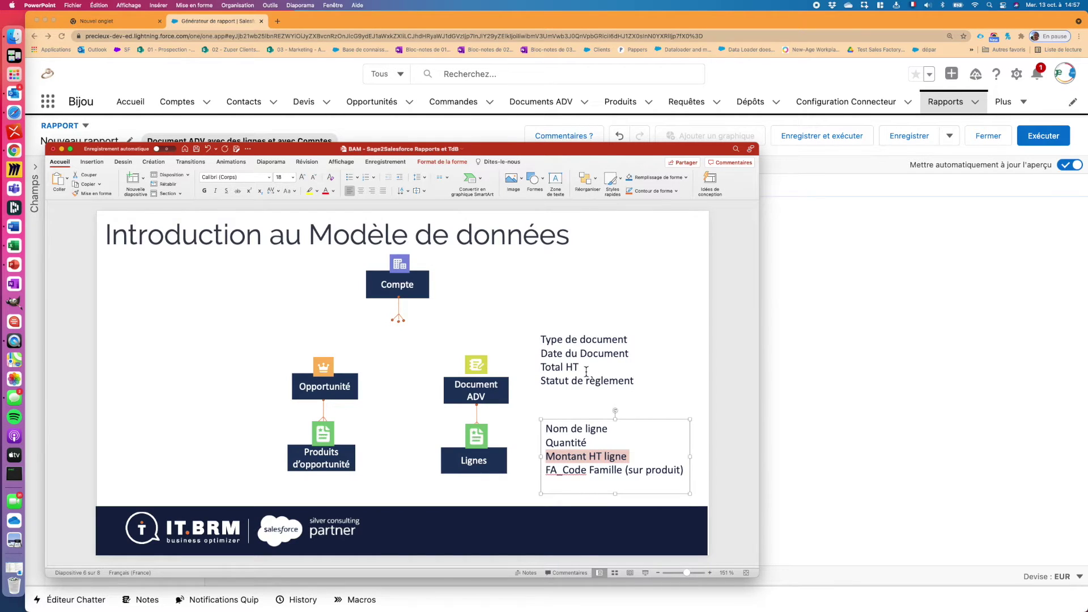
{"action": "double_click", "coordinate": [505, 152]}
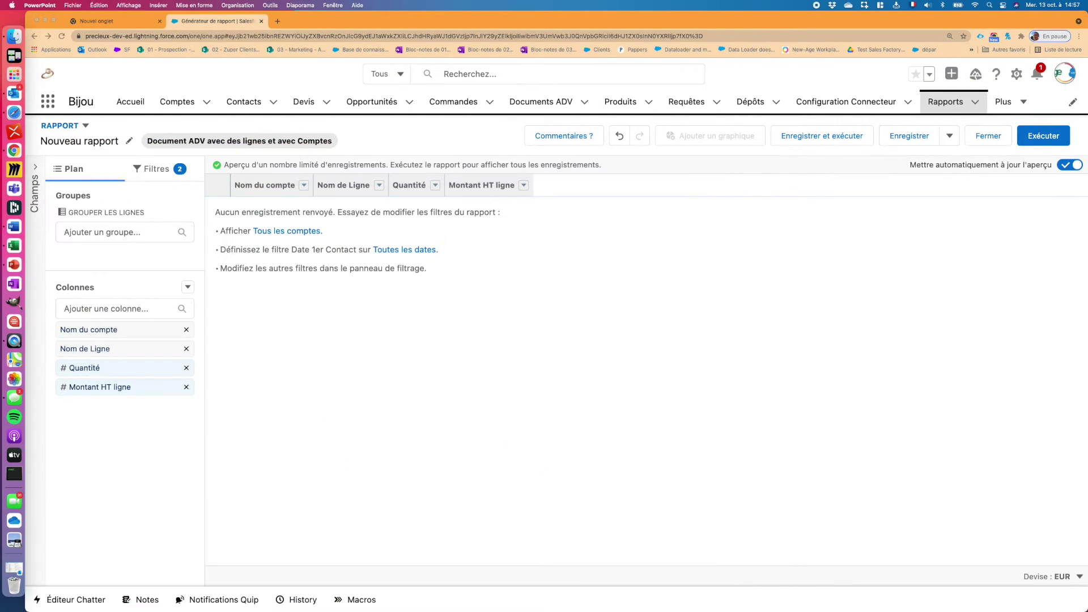
Set the report's Me montrer filter to Tous les comptes and apply it
{"action": "left_click", "coordinate": [156, 170]}
{"action": "left_click", "coordinate": [164, 176]}
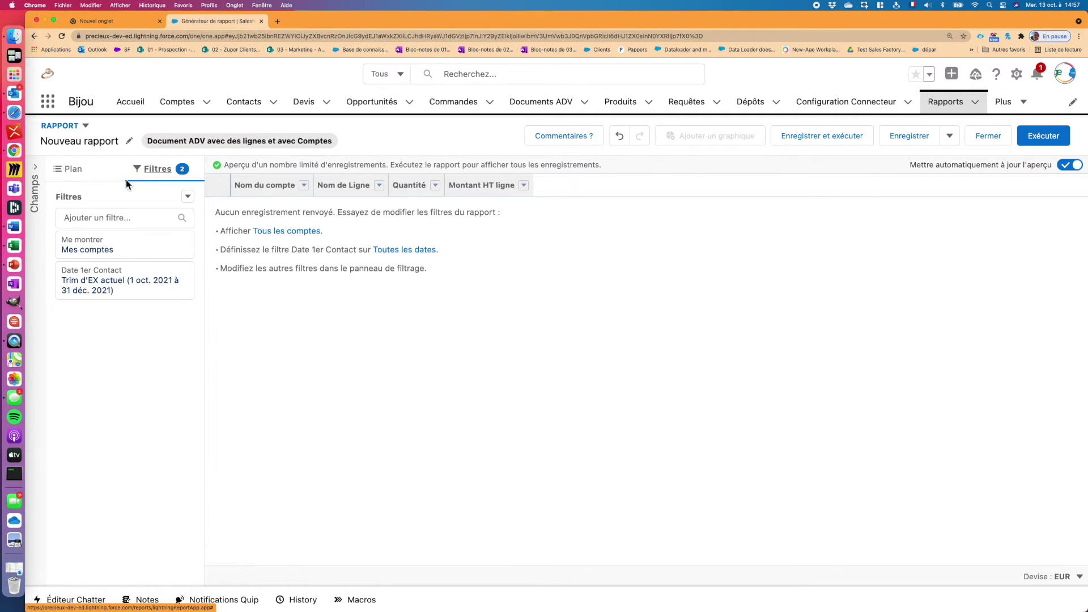
{"action": "left_click", "coordinate": [122, 255]}
{"action": "left_click", "coordinate": [283, 250]}
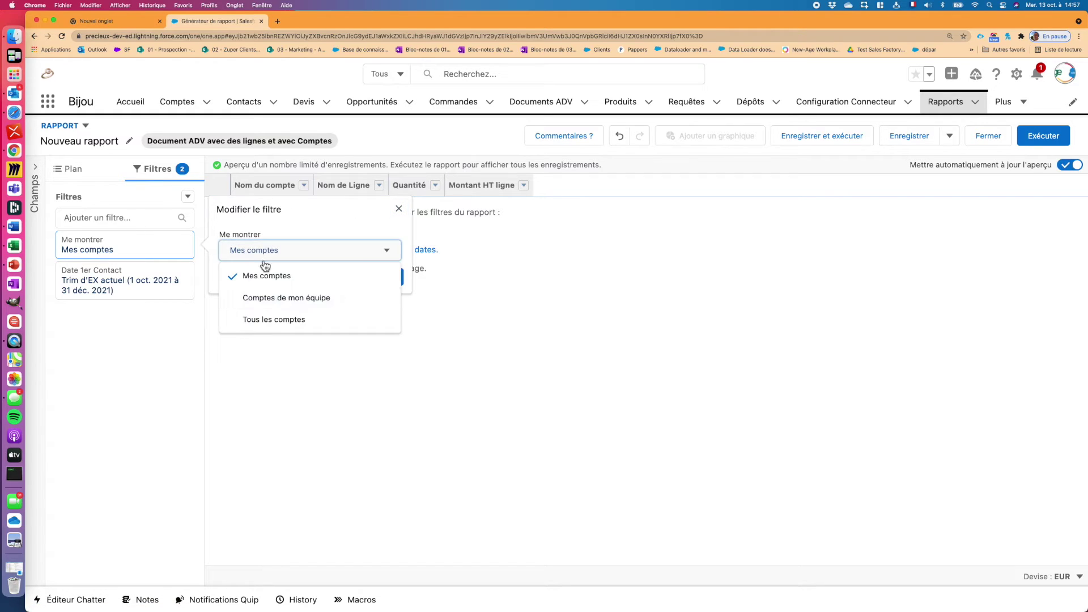
{"action": "left_click", "coordinate": [282, 328]}
{"action": "left_click", "coordinate": [368, 290]}
Base the date filter on Date du document from the Documents ADV fields instead of Date 1er Contact
{"action": "left_click", "coordinate": [151, 280]}
{"action": "left_click", "coordinate": [292, 260]}
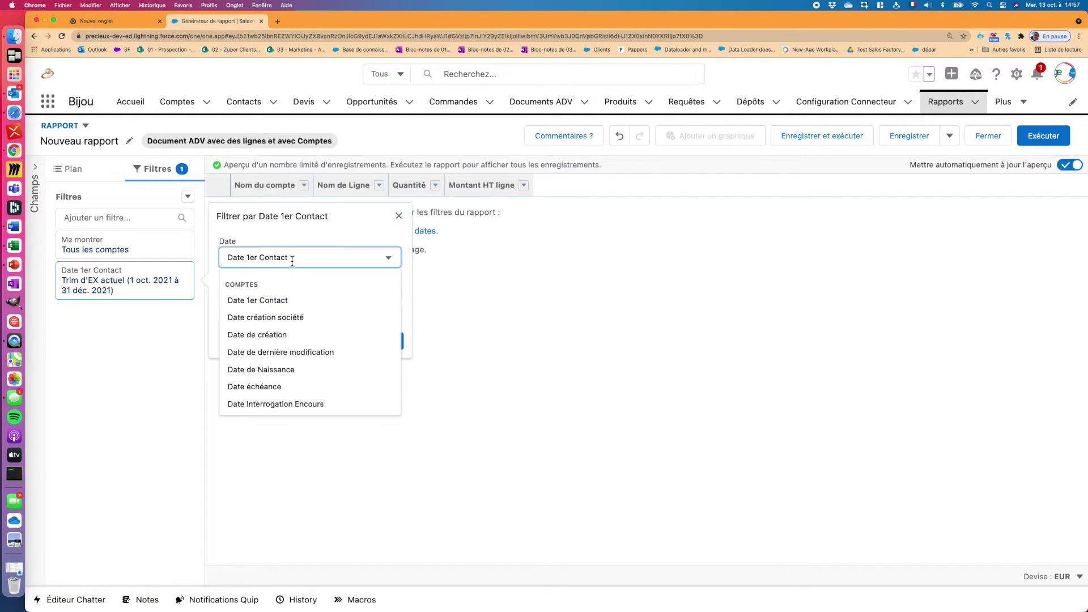
{"action": "left_click", "coordinate": [293, 258]}
{"action": "left_click", "coordinate": [291, 257]}
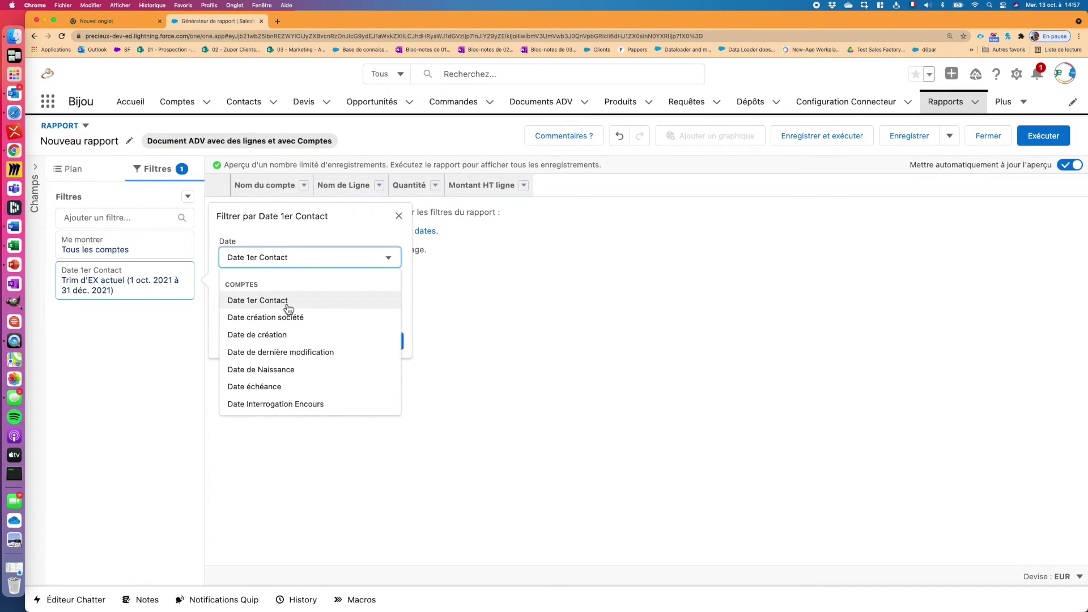
{"action": "scroll", "coordinate": [300, 320], "scroll_direction": "down", "scroll_amount": 3}
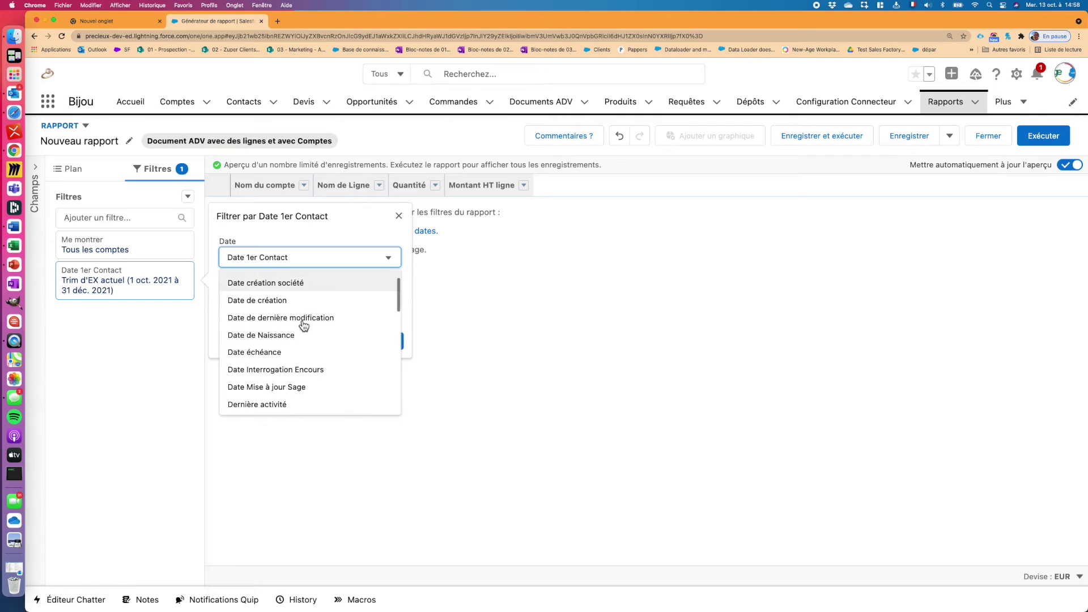
{"action": "scroll", "coordinate": [306, 328], "scroll_direction": "down", "scroll_amount": 4}
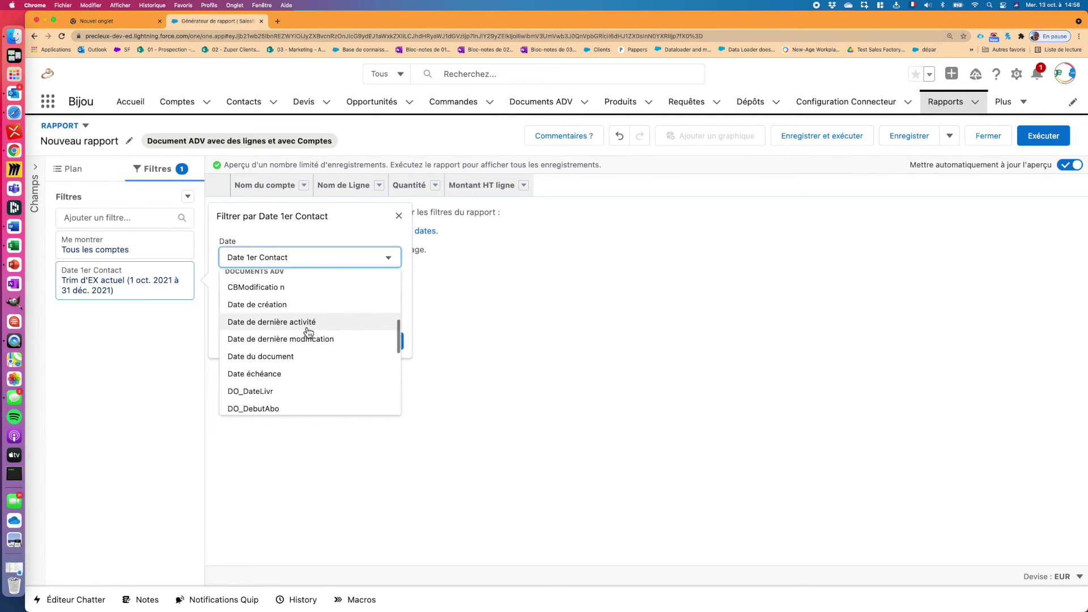
{"action": "left_click", "coordinate": [270, 356]}
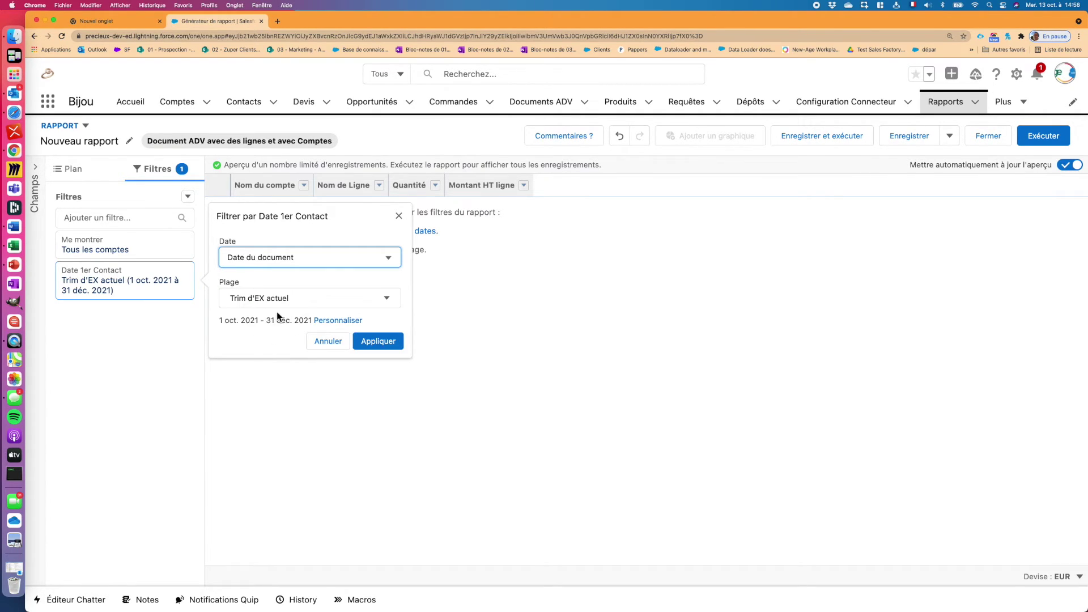
Set the Date du document filter's range to Exercice fiscal en cours and apply it
{"action": "left_click", "coordinate": [300, 298]}
{"action": "scroll", "coordinate": [345, 370], "scroll_direction": "down", "scroll_amount": 5}
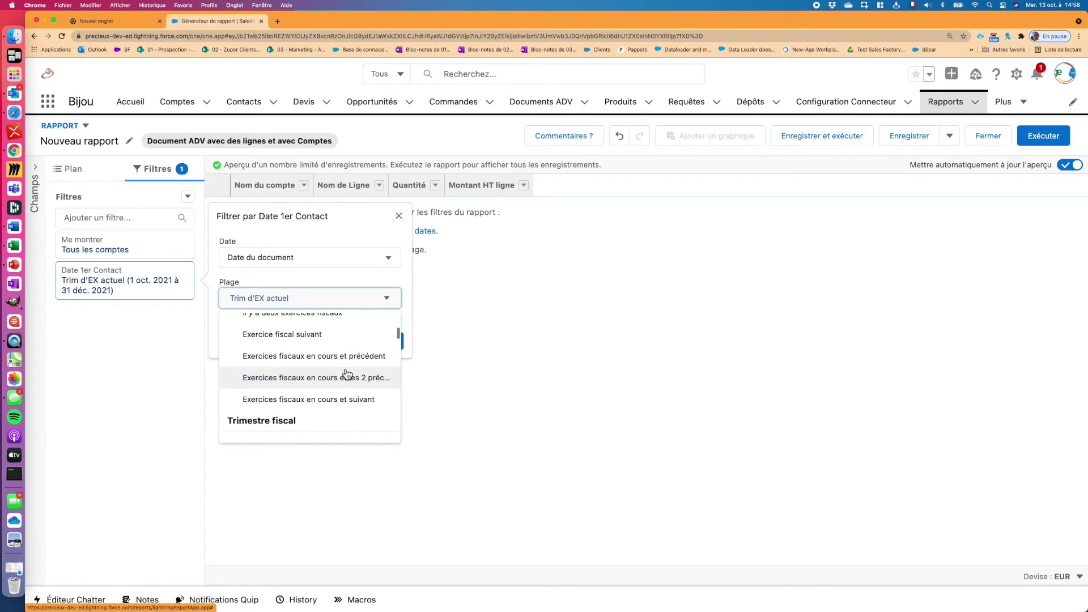
{"action": "scroll", "coordinate": [347, 375], "scroll_direction": "down", "scroll_amount": 1}
{"action": "scroll", "coordinate": [347, 375], "scroll_direction": "up", "scroll_amount": 5}
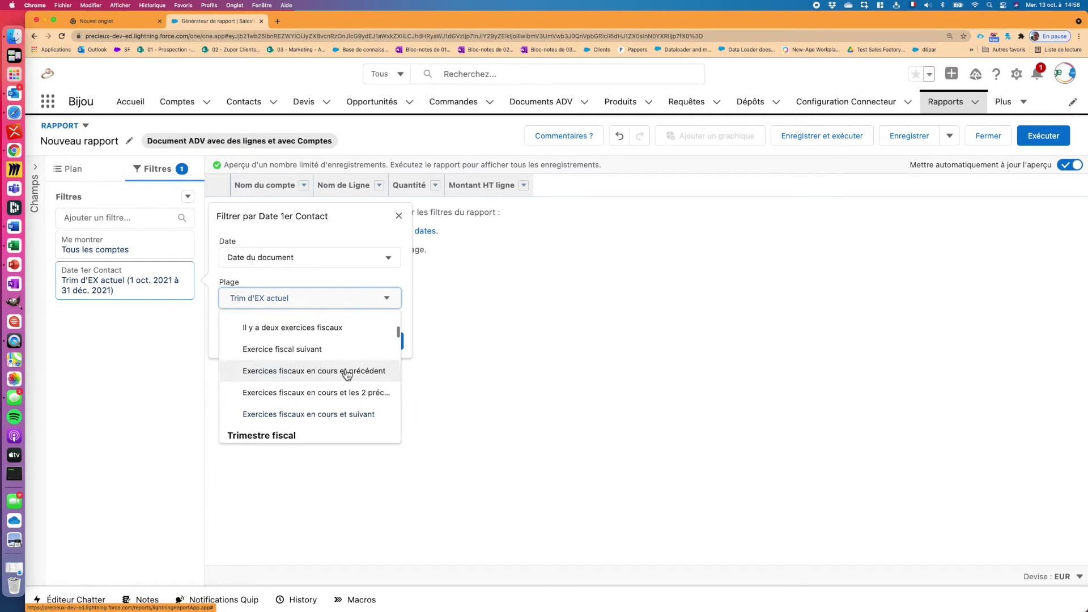
{"action": "scroll", "coordinate": [347, 374], "scroll_direction": "up", "scroll_amount": 1}
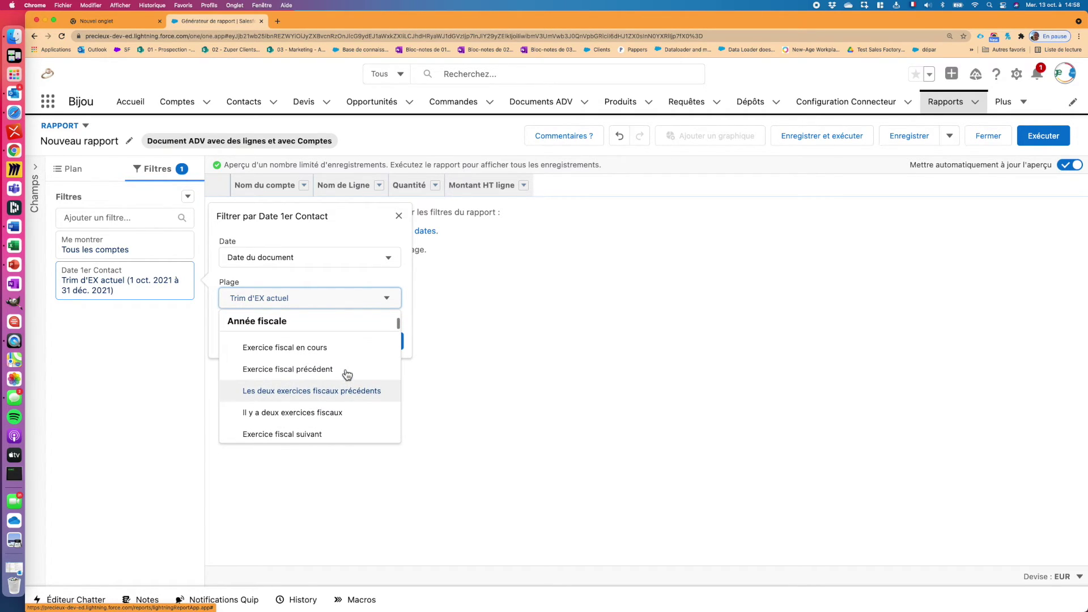
{"action": "left_click", "coordinate": [299, 346]}
{"action": "left_click", "coordinate": [384, 347]}
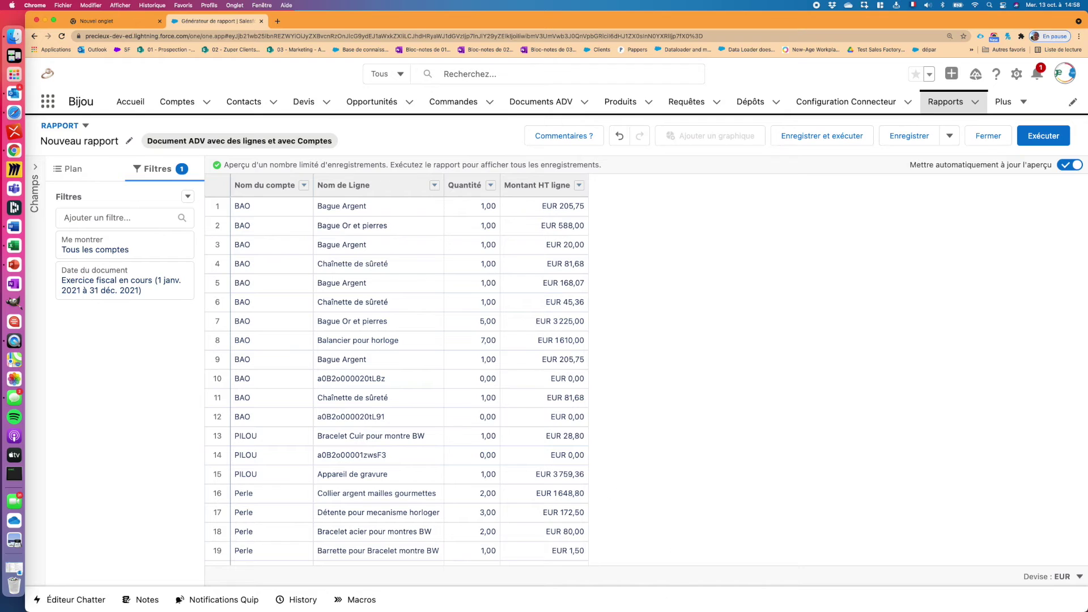
Switch to PowerPoint, highlight Type de document on the data model slide, and return to the report builder
{"action": "key", "text": "super+Tab"}
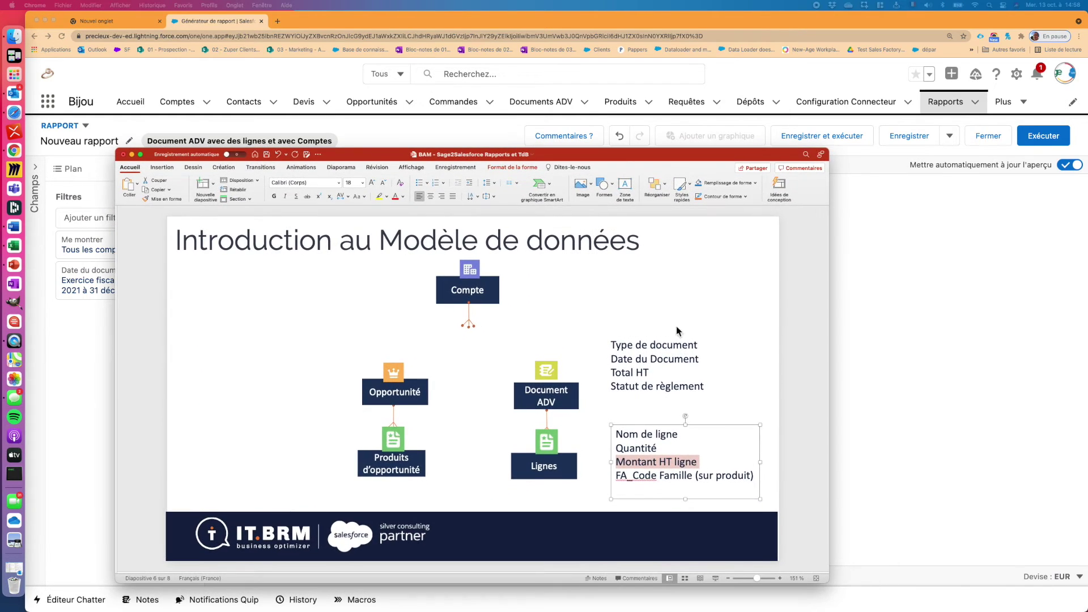
{"action": "left_click_drag", "start_coordinate": [612, 344], "coordinate": [698, 343]}
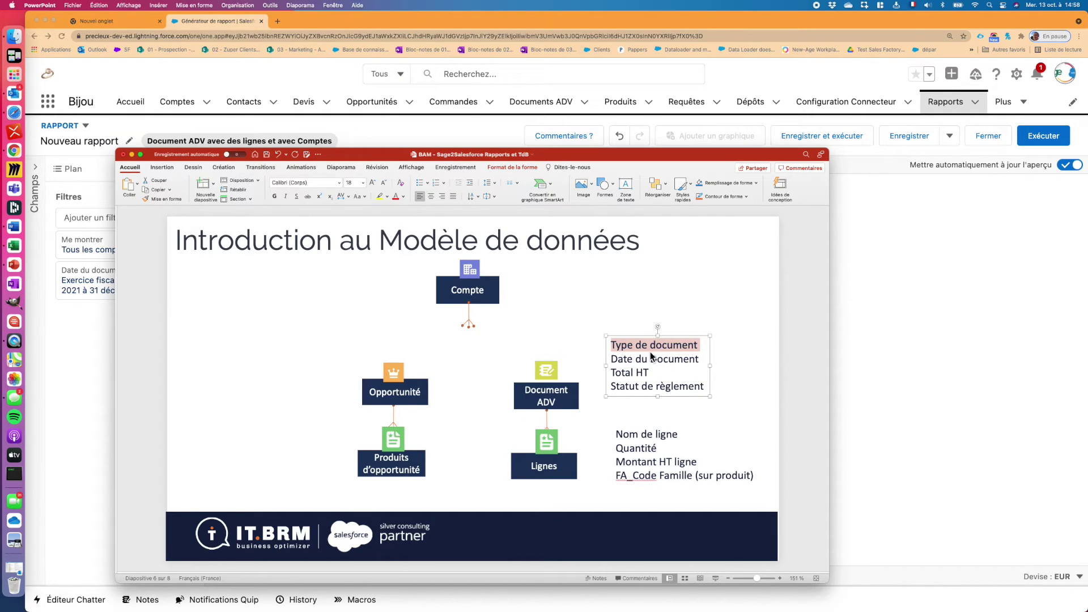
{"action": "double_click", "coordinate": [647, 152]}
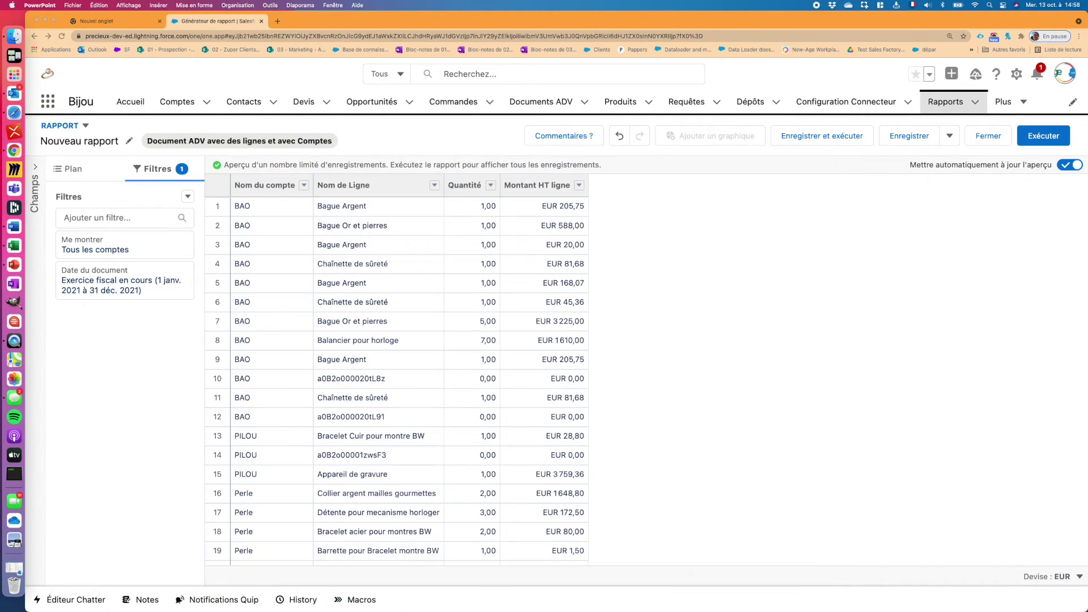
Add a filter on Type de document from the Documents ADV fields with the operator contient and the value Facture
{"action": "left_click", "coordinate": [118, 216]}
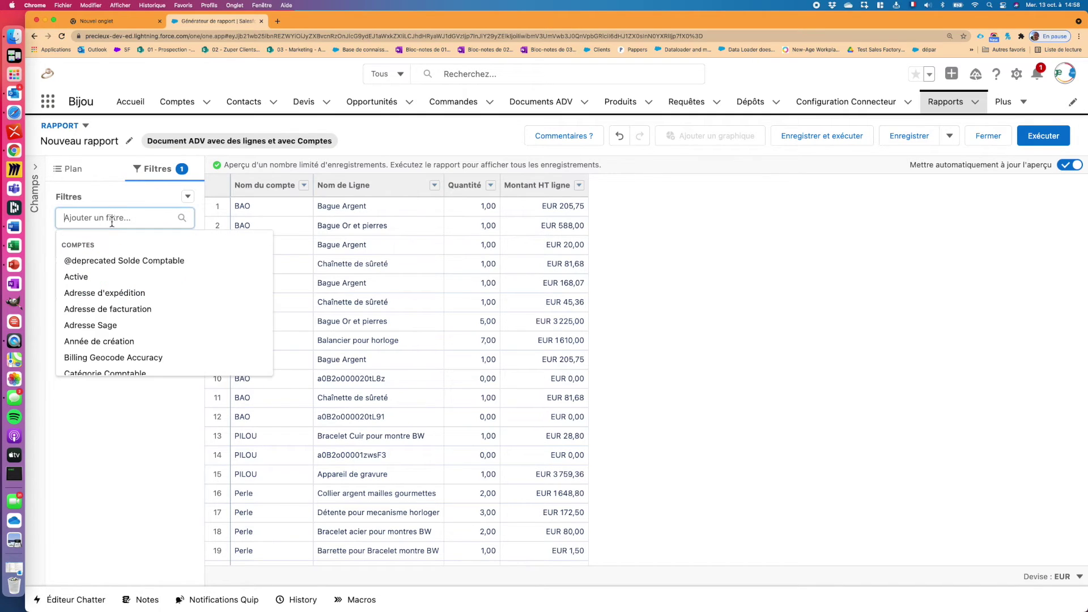
{"action": "type", "text": "type de"}
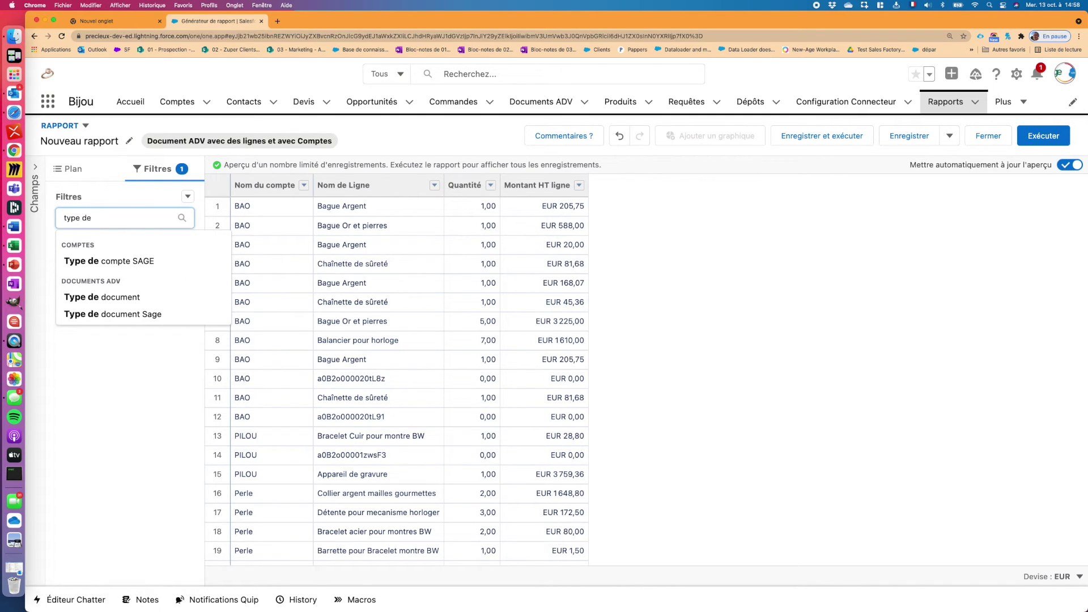
{"action": "left_click", "coordinate": [82, 298]}
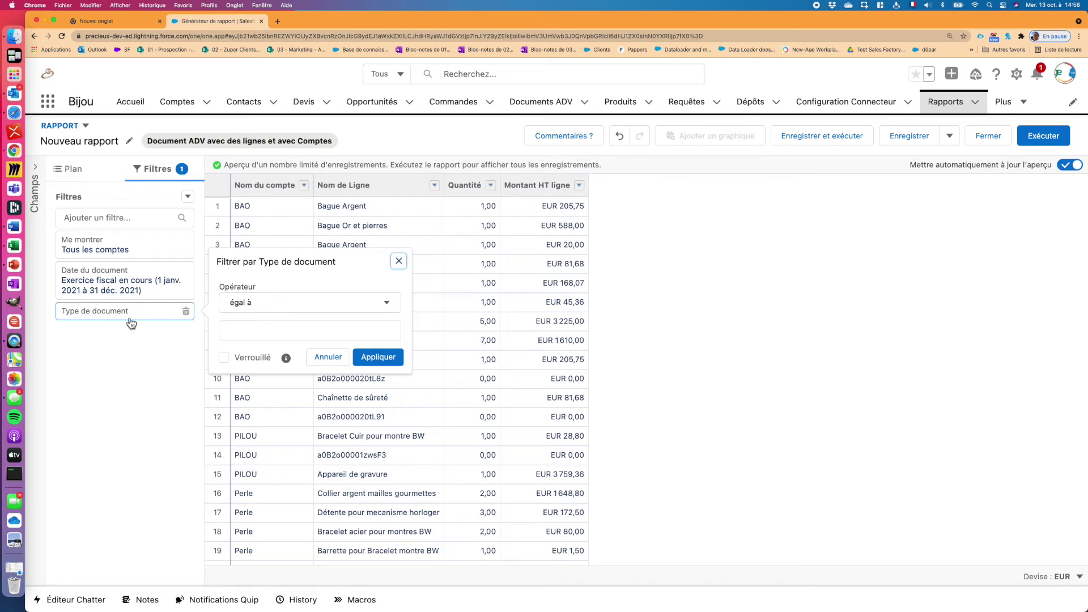
{"action": "left_click", "coordinate": [265, 327]}
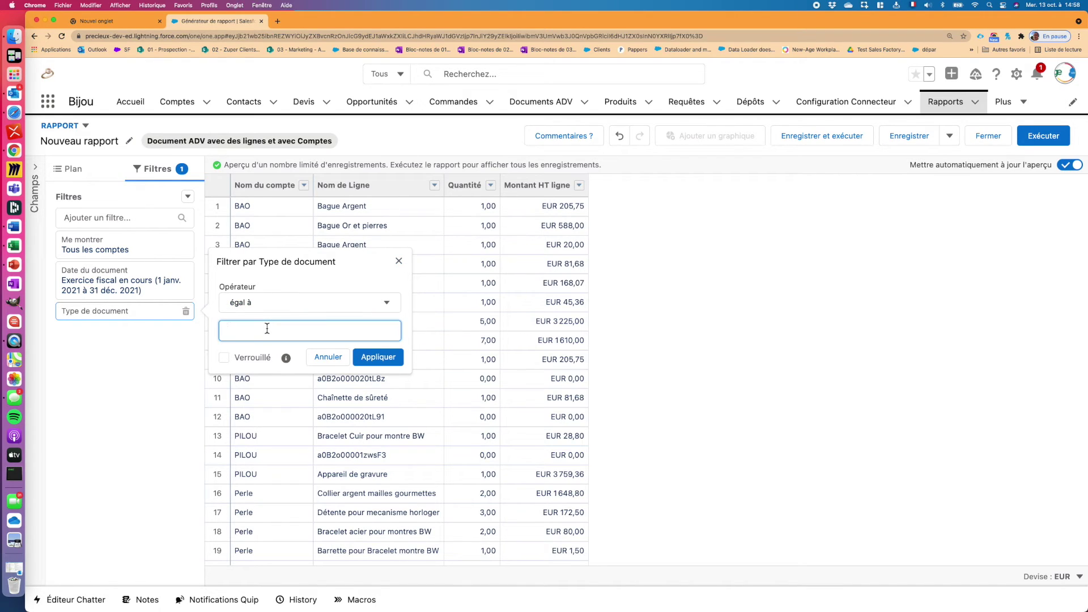
{"action": "left_click", "coordinate": [257, 303]}
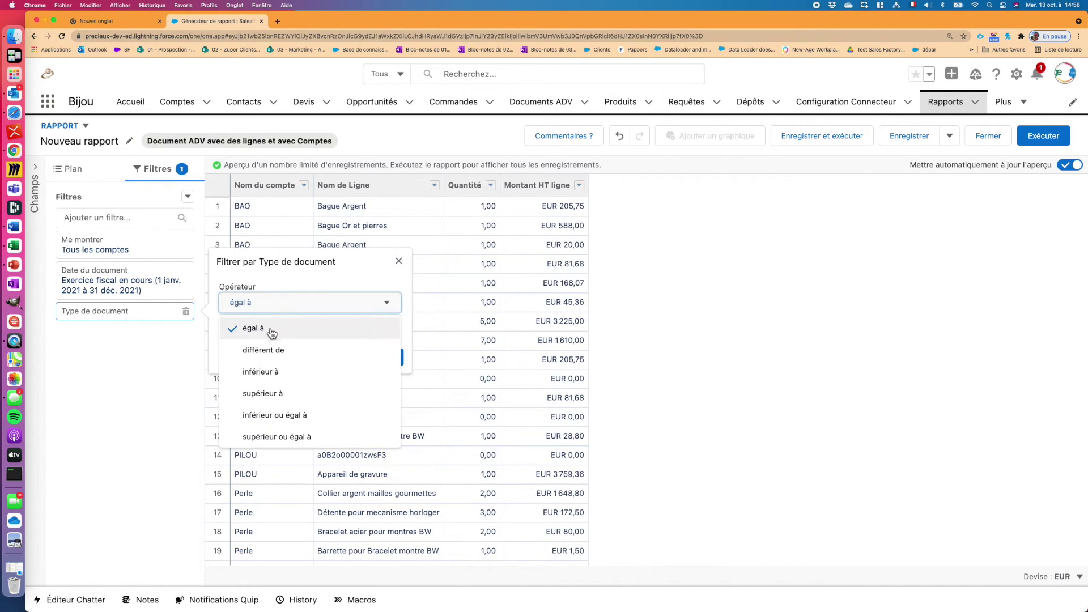
{"action": "scroll", "coordinate": [282, 393], "scroll_direction": "down", "scroll_amount": 2}
{"action": "left_click", "coordinate": [276, 390]}
{"action": "left_click", "coordinate": [264, 331]}
{"action": "type", "text": "Facture"}
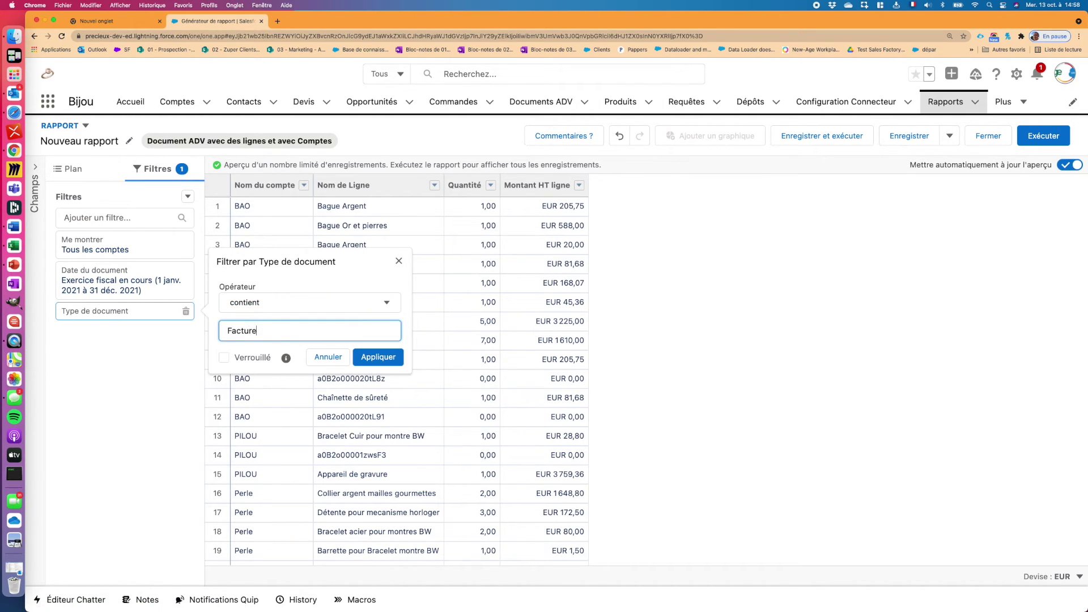
{"action": "left_click", "coordinate": [377, 357]}
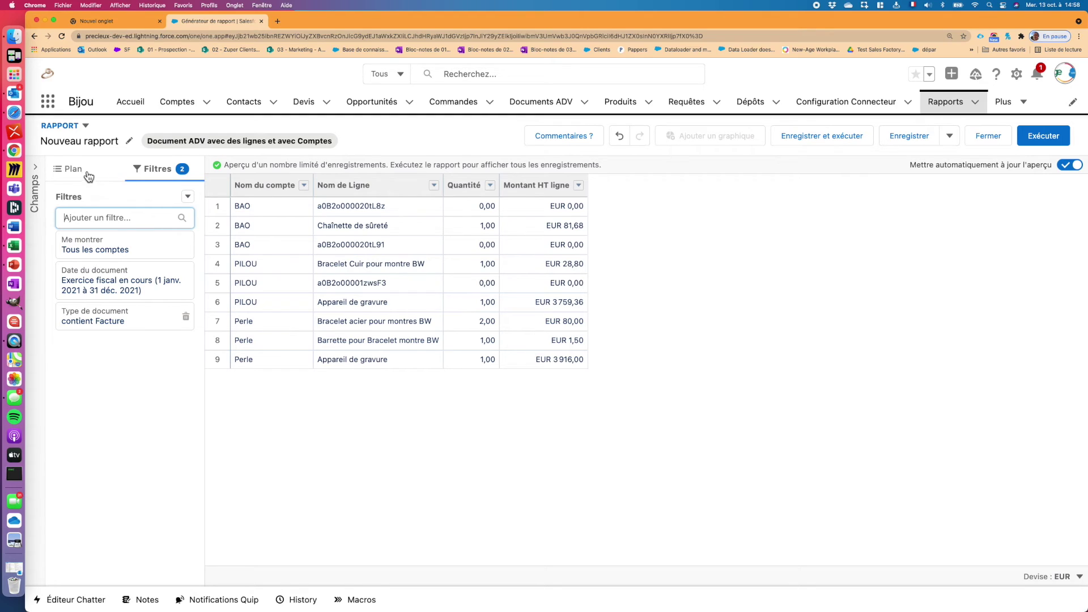
Run the report to review the filtered document lines, and return to editing it
{"action": "left_click", "coordinate": [88, 173]}
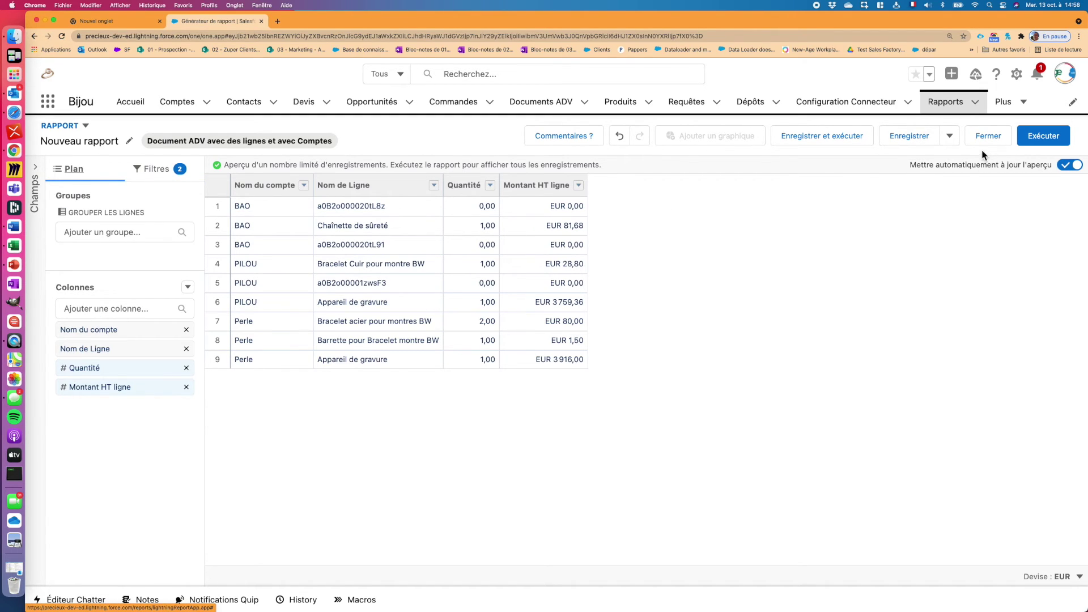
{"action": "left_click", "coordinate": [1044, 137]}
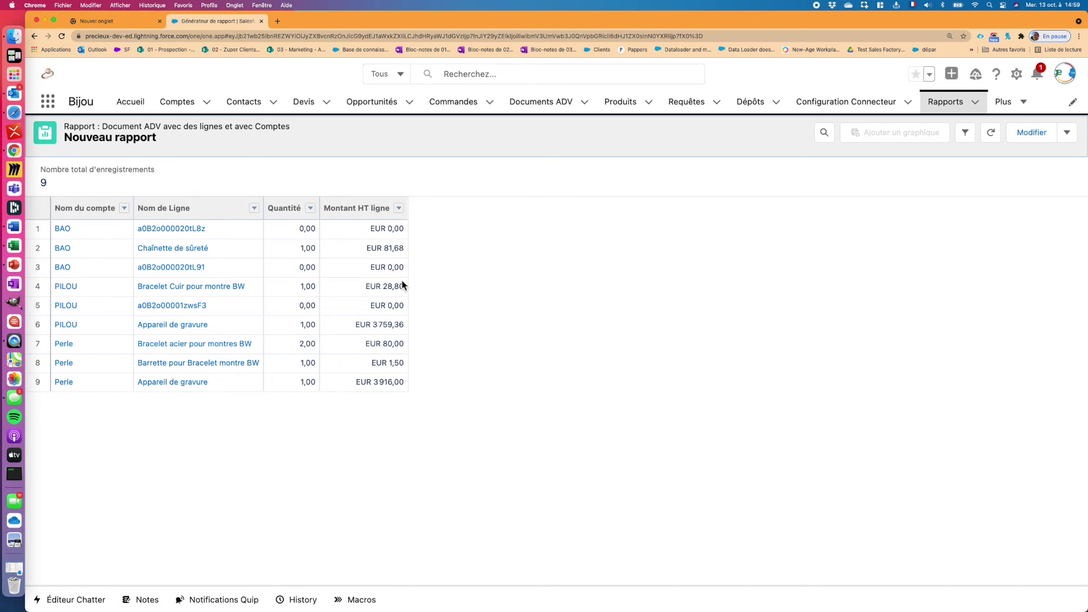
{"action": "left_click", "coordinate": [1033, 137]}
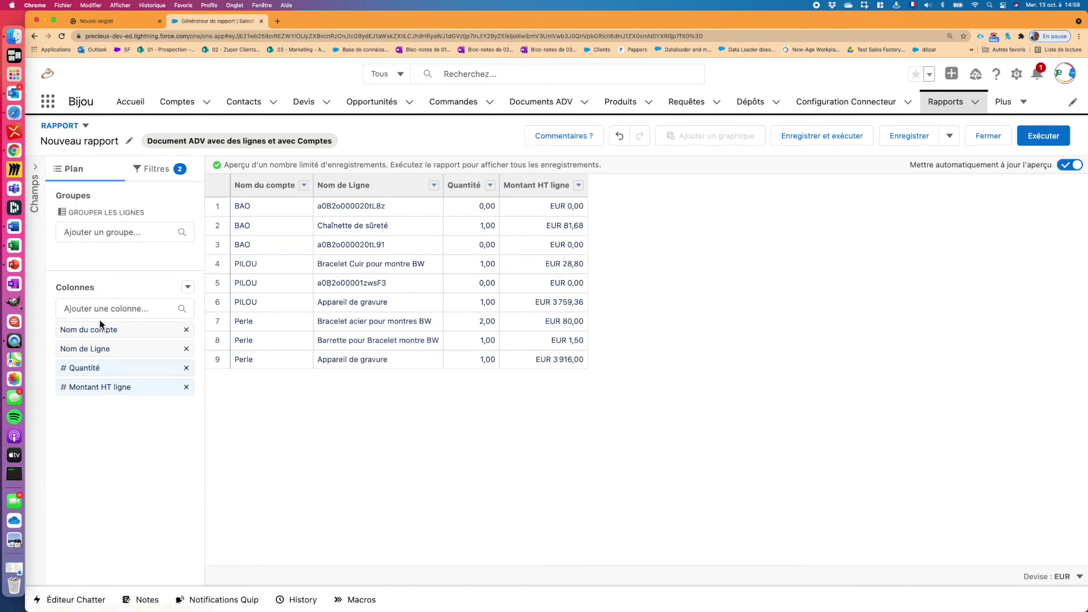
Group the report rows by Nom du compte and run the report to review the grouped lines
{"action": "left_click_drag", "start_coordinate": [115, 337], "coordinate": [158, 249]}
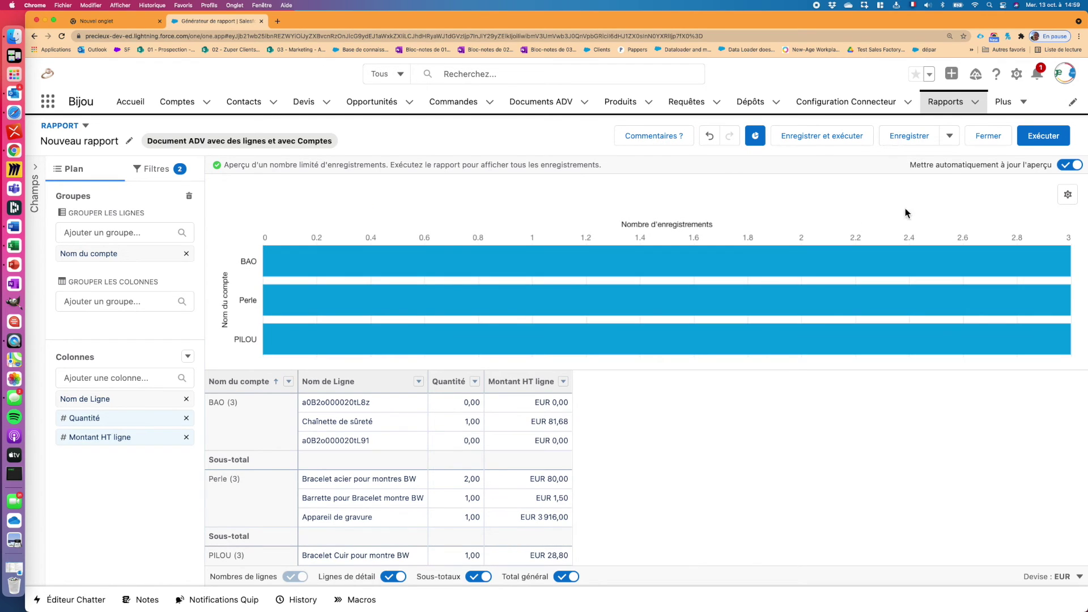
{"action": "left_click", "coordinate": [1045, 137]}
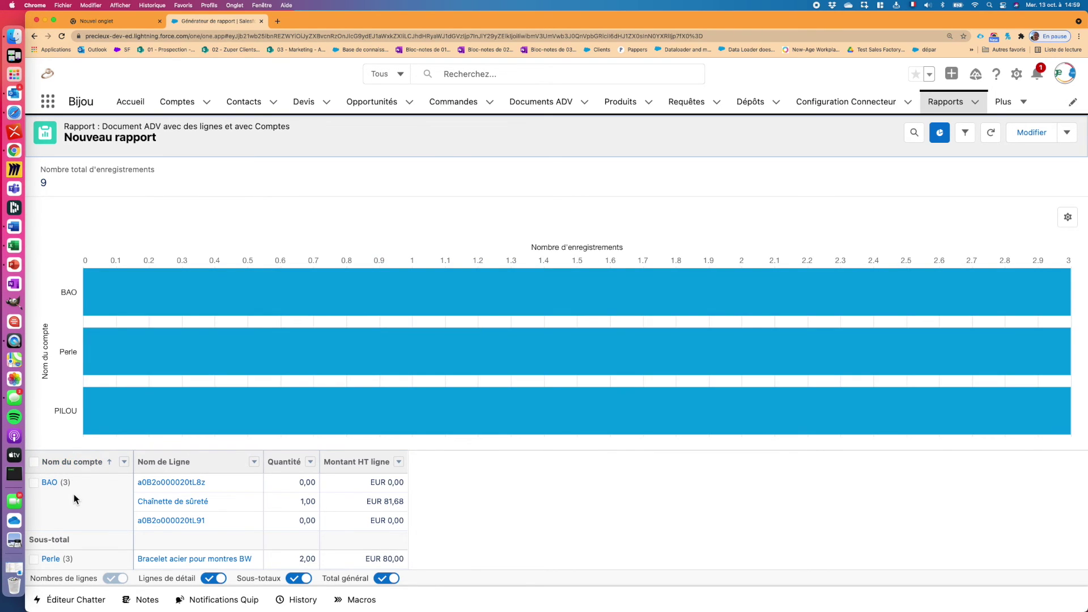
{"action": "scroll", "coordinate": [78, 497], "scroll_direction": "down", "scroll_amount": 5}
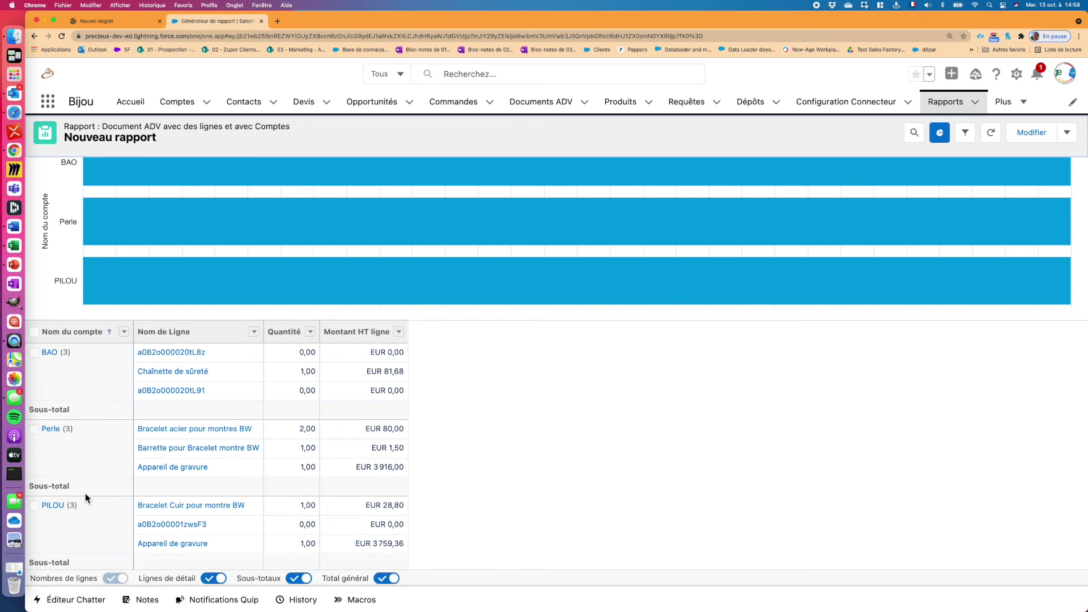
{"action": "scroll", "coordinate": [124, 389], "scroll_direction": "up", "scroll_amount": 5}
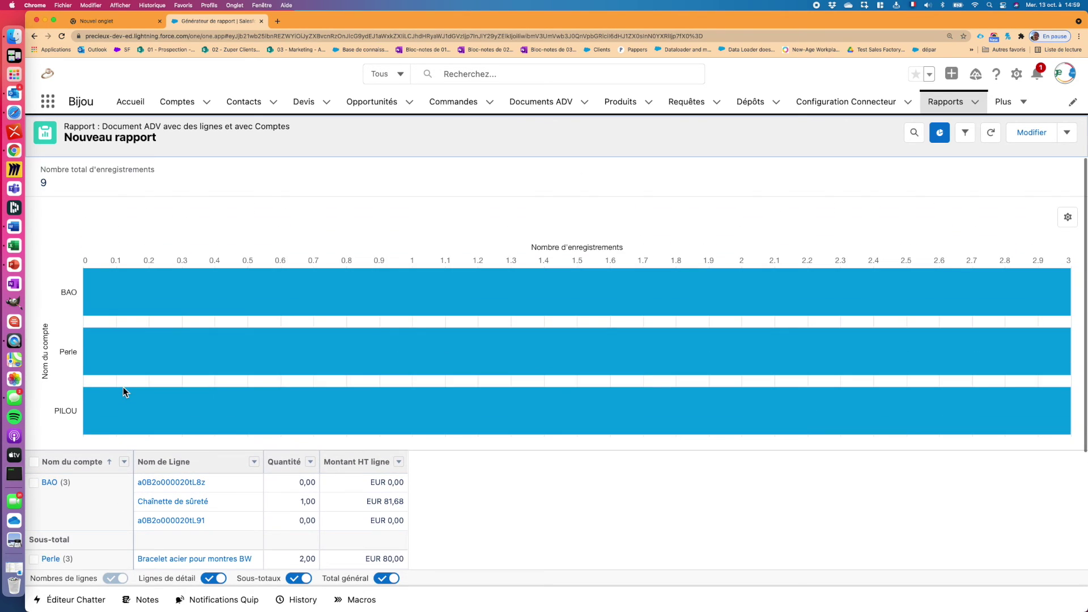
Reopen the report for editing and summarize the Quantité column by sum
{"action": "left_click", "coordinate": [1045, 133]}
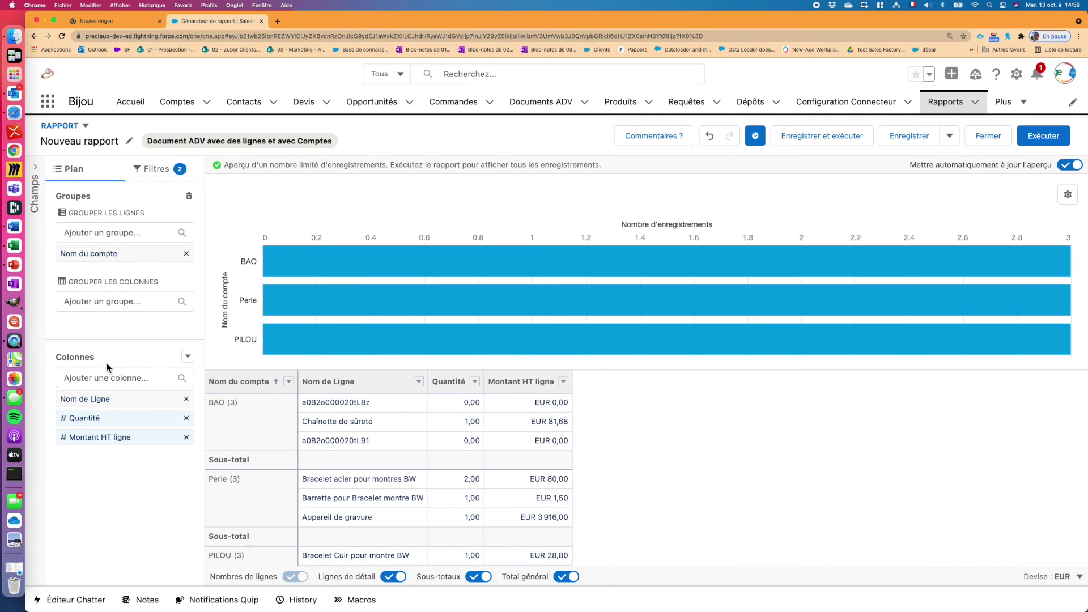
{"action": "left_click", "coordinate": [102, 420]}
{"action": "left_click", "coordinate": [214, 405]}
{"action": "left_click", "coordinate": [378, 468]}
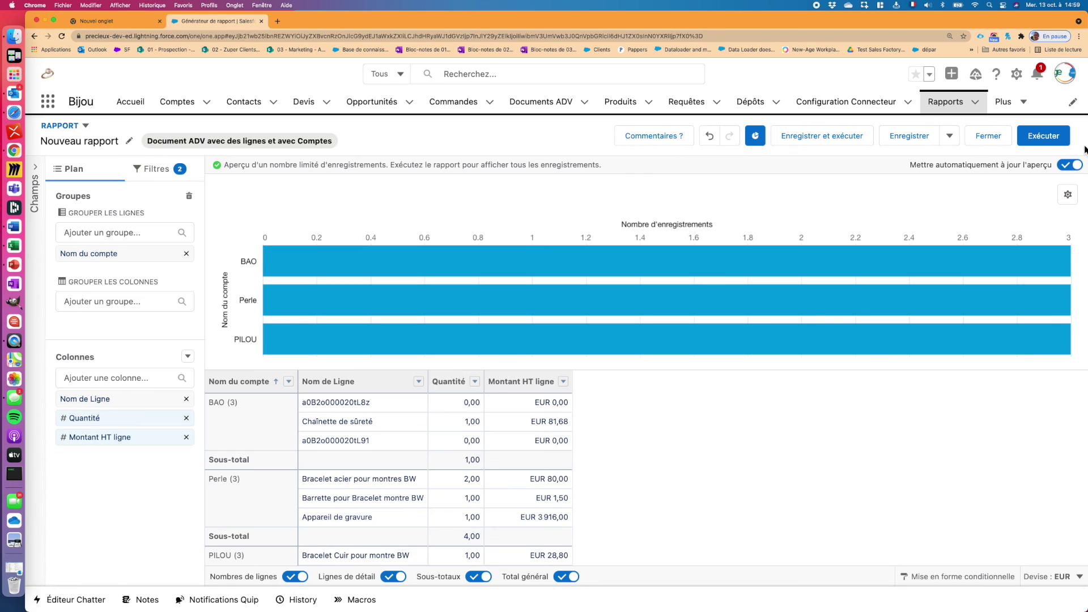
Set the bar chart's X-axis measure to Somme de Quantité
{"action": "left_click", "coordinate": [1069, 195]}
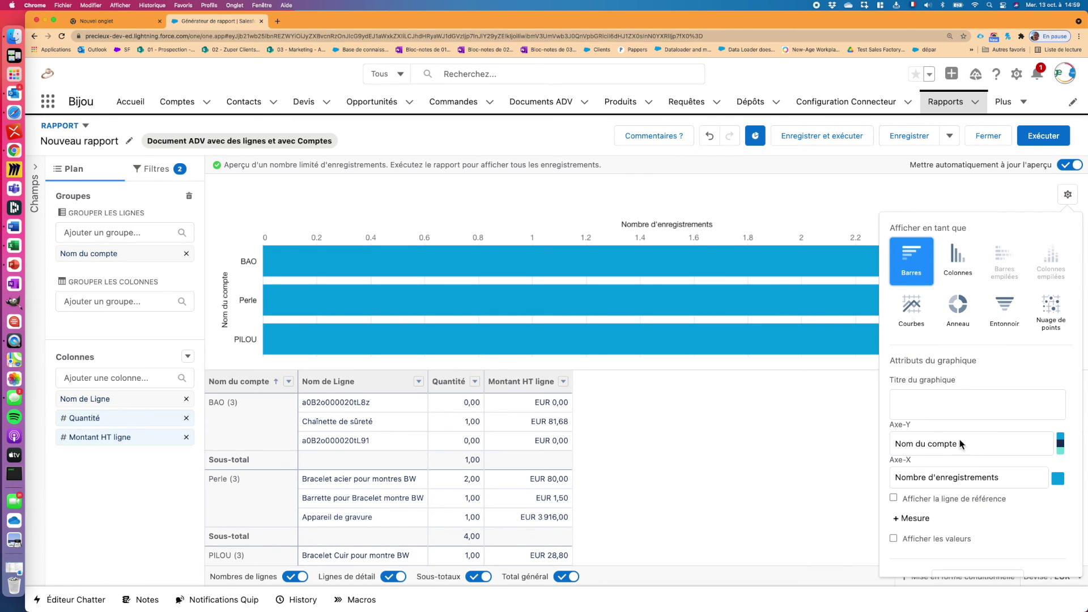
{"action": "left_click", "coordinate": [961, 484]}
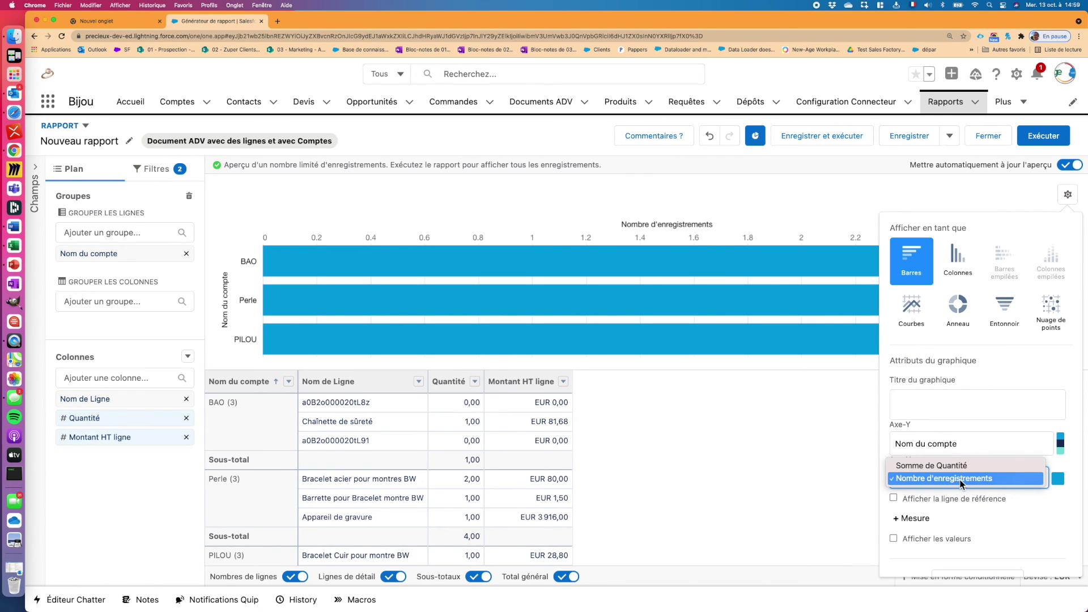
{"action": "left_click", "coordinate": [963, 465]}
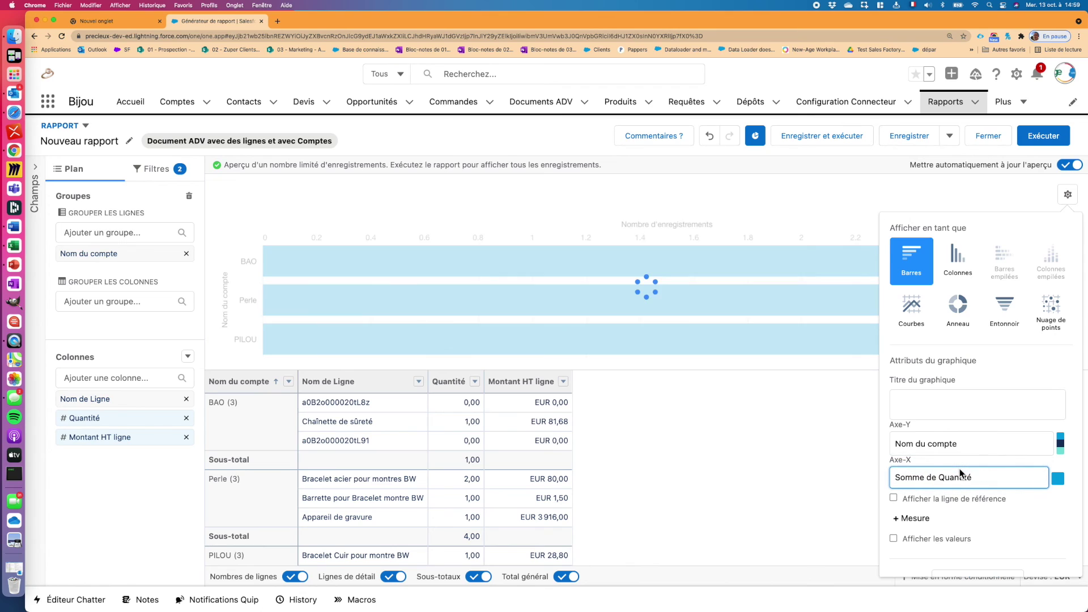
Run the report and examine the quantity chart and the Quantité subtotals for each account
{"action": "left_click", "coordinate": [1043, 137]}
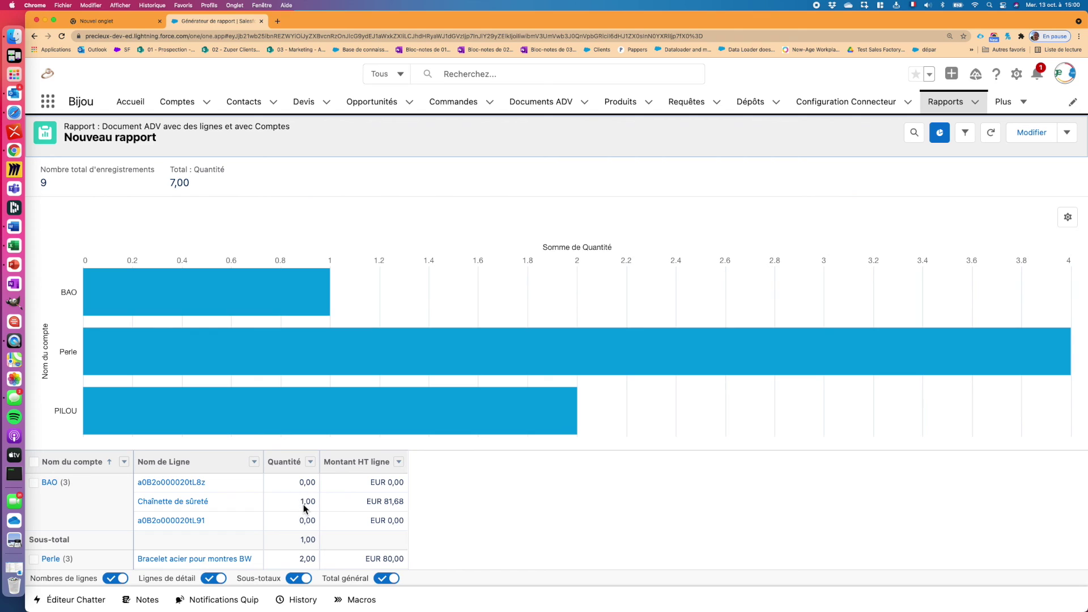
{"action": "scroll", "coordinate": [332, 493], "scroll_direction": "down", "scroll_amount": 3}
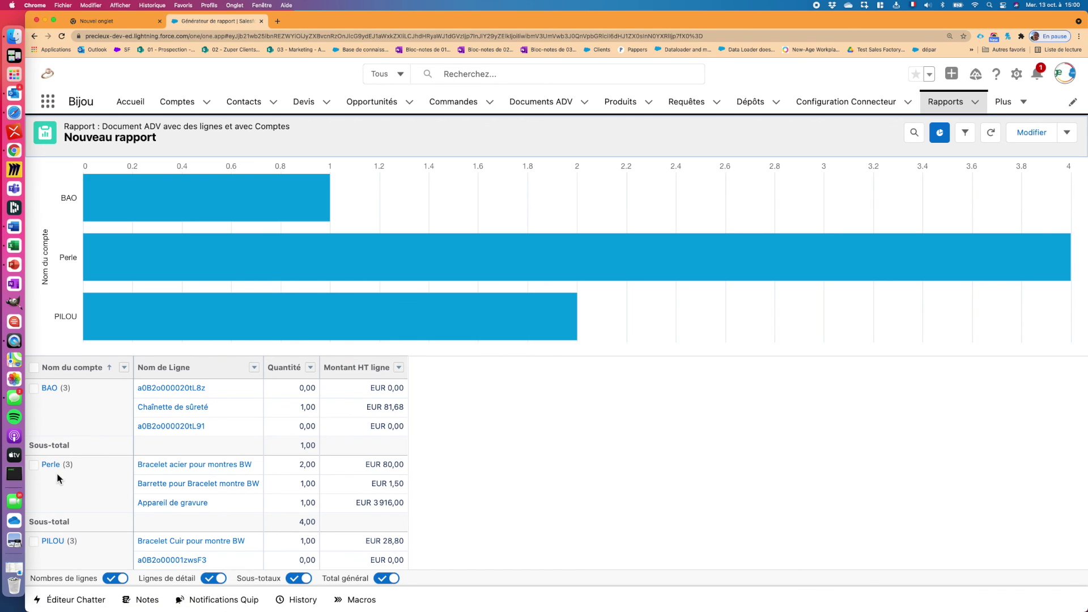
{"action": "mouse_move", "coordinate": [268, 275]}
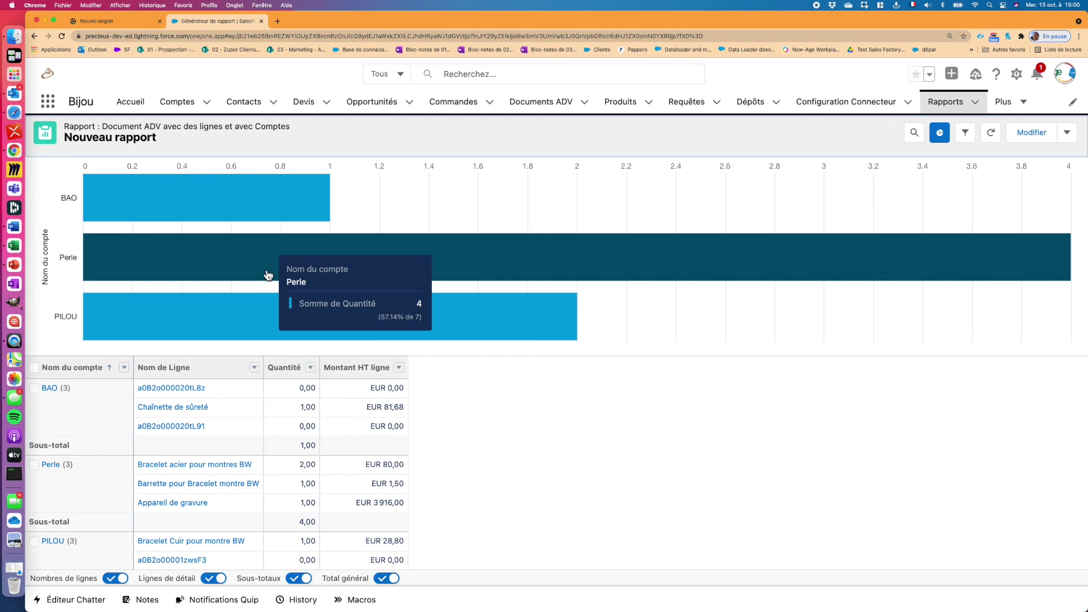
{"action": "scroll", "coordinate": [141, 535], "scroll_direction": "down", "scroll_amount": 2}
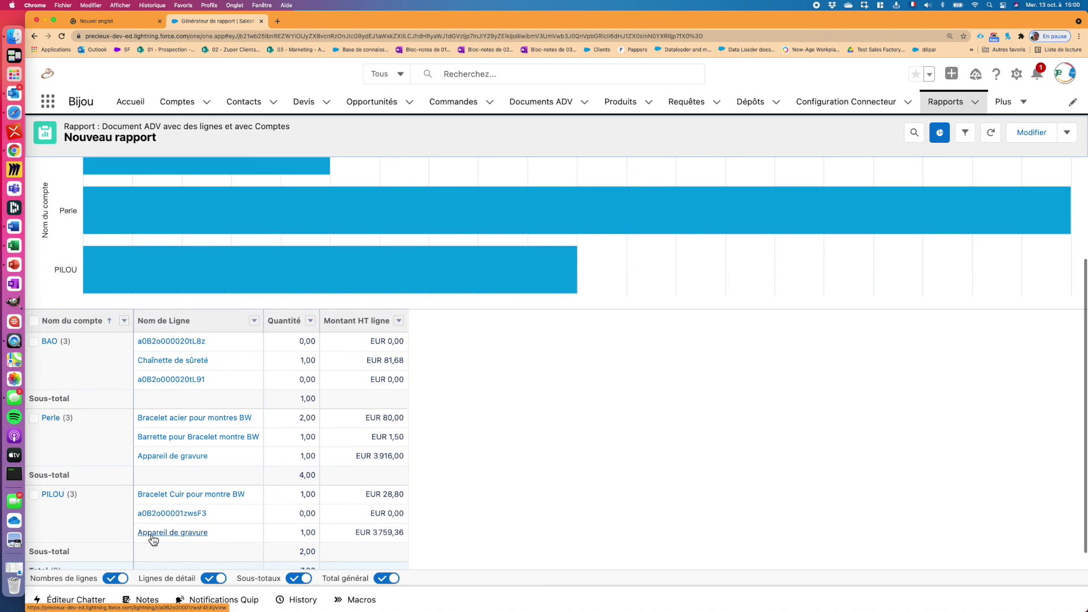